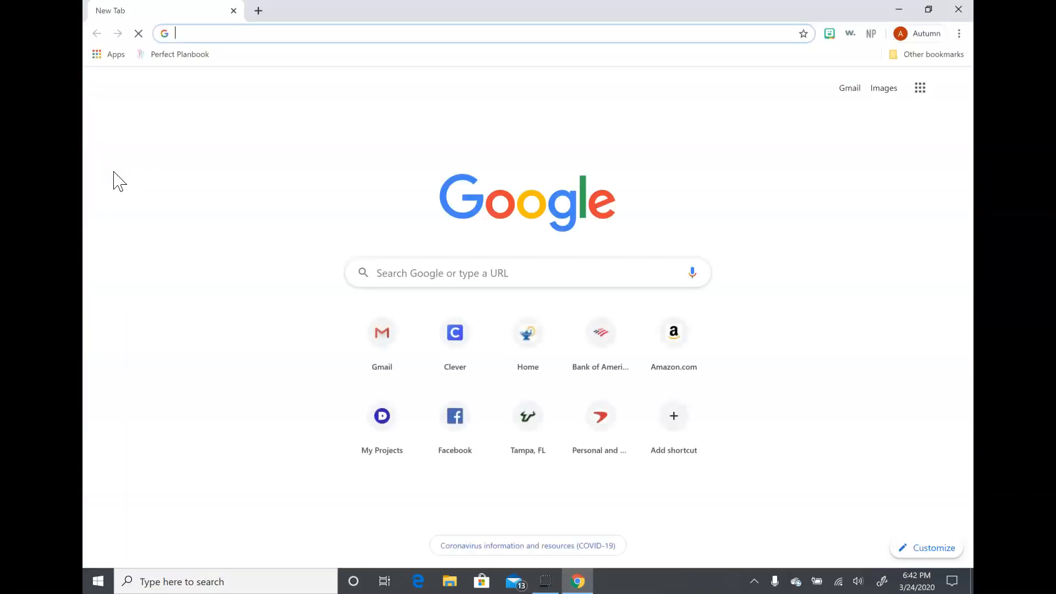
Start the Clever login for Hillsborough County and continue with Active Directory sign-in.
left_click(464, 345)
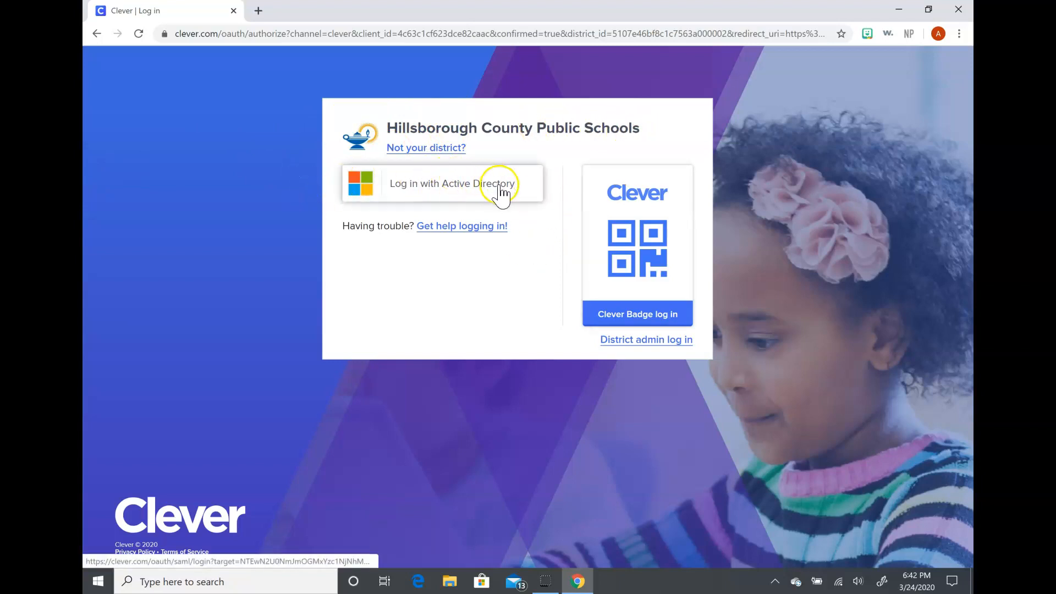
left_click(432, 188)
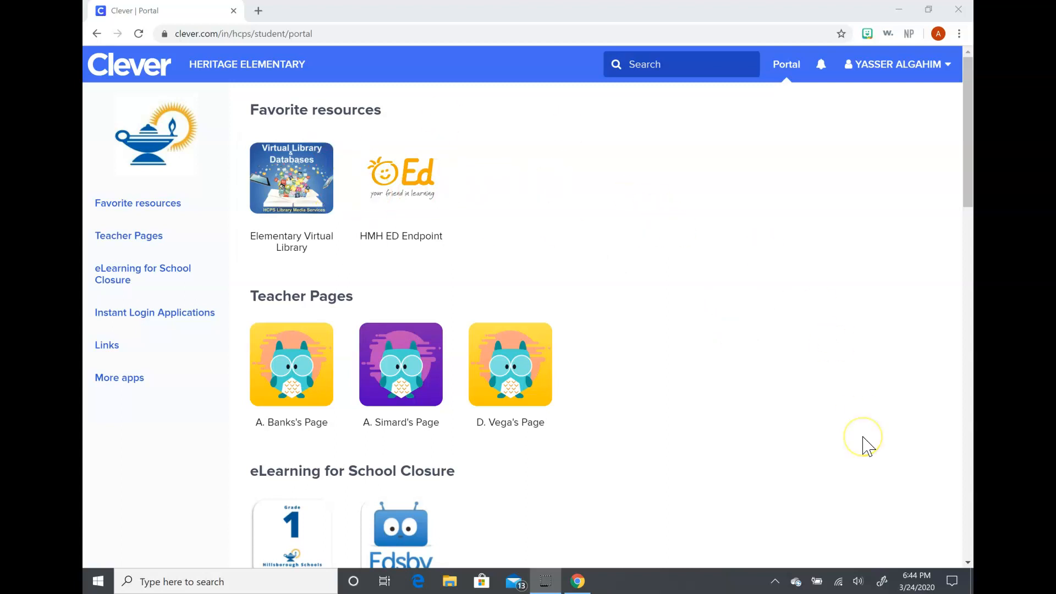
scroll(867, 445, "down", 3)
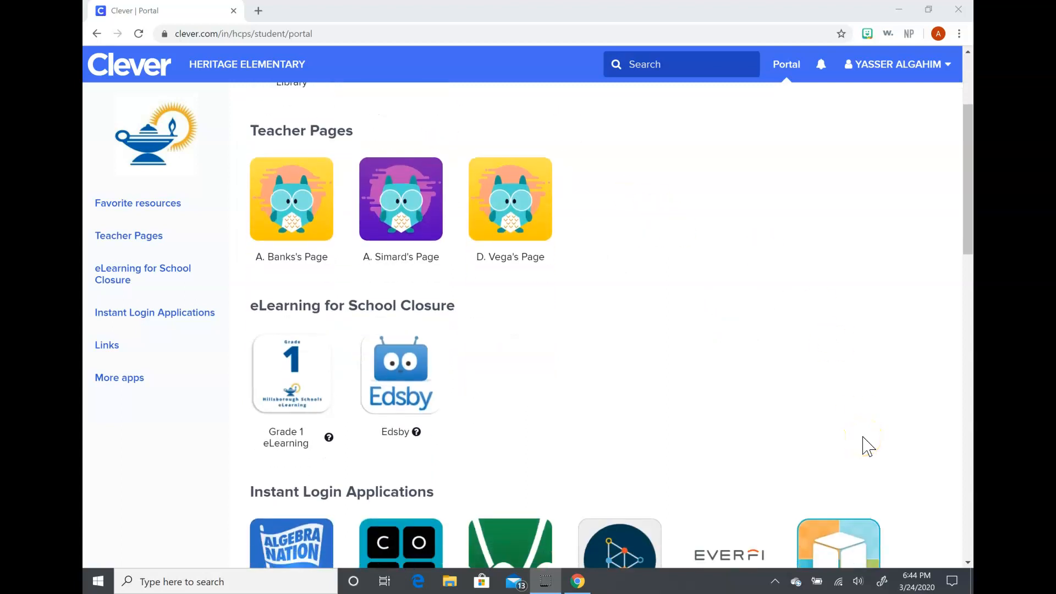
scroll(867, 446, "down", 2)
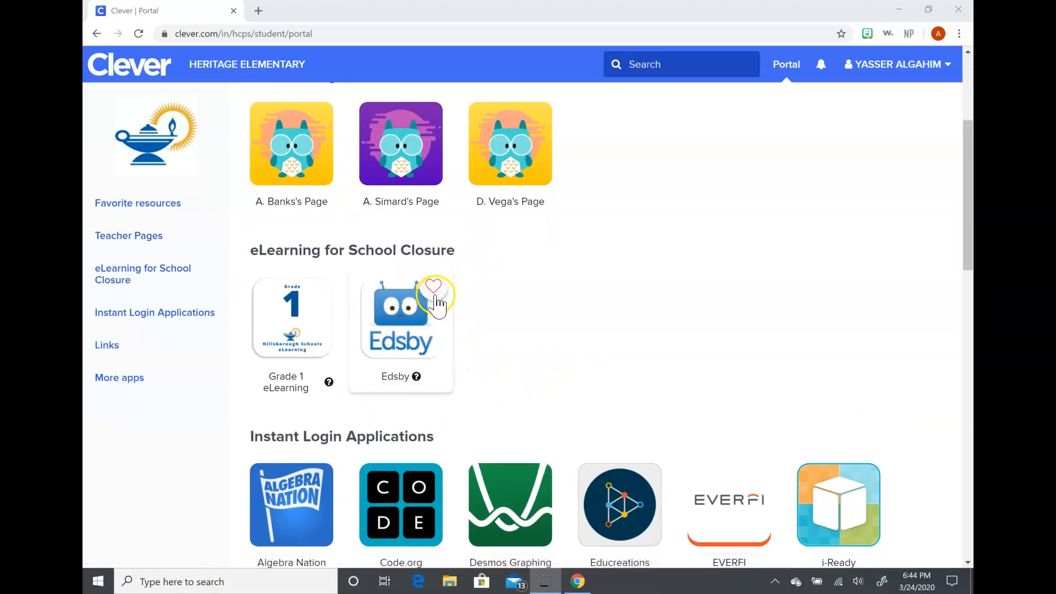
mouse_move(401, 331)
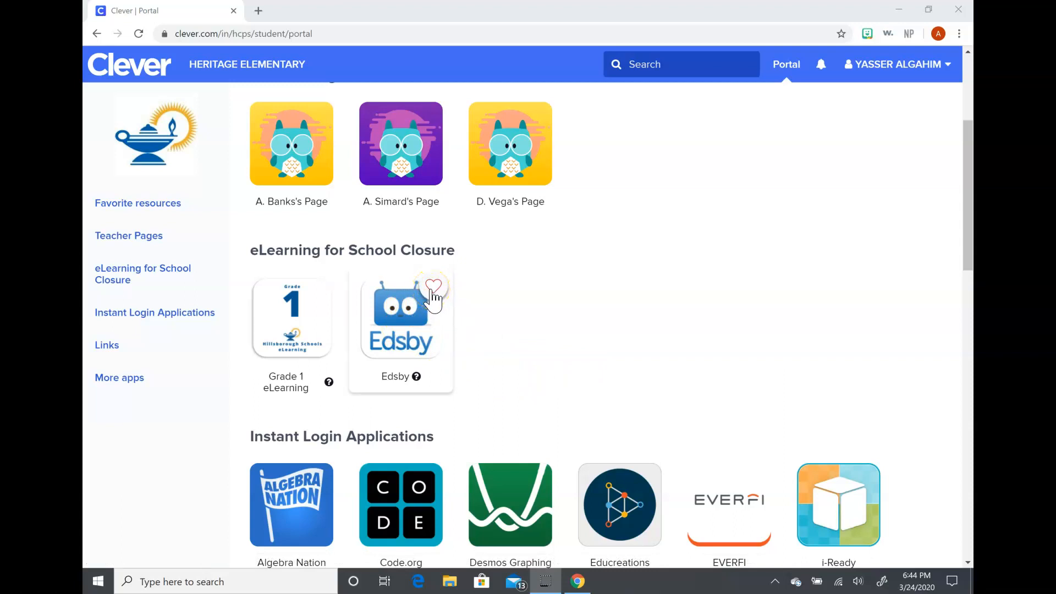
Mark Edsby, i-Ready, myON, Pearson Realize and ThinkCentral as favorite resources.
left_click(435, 287)
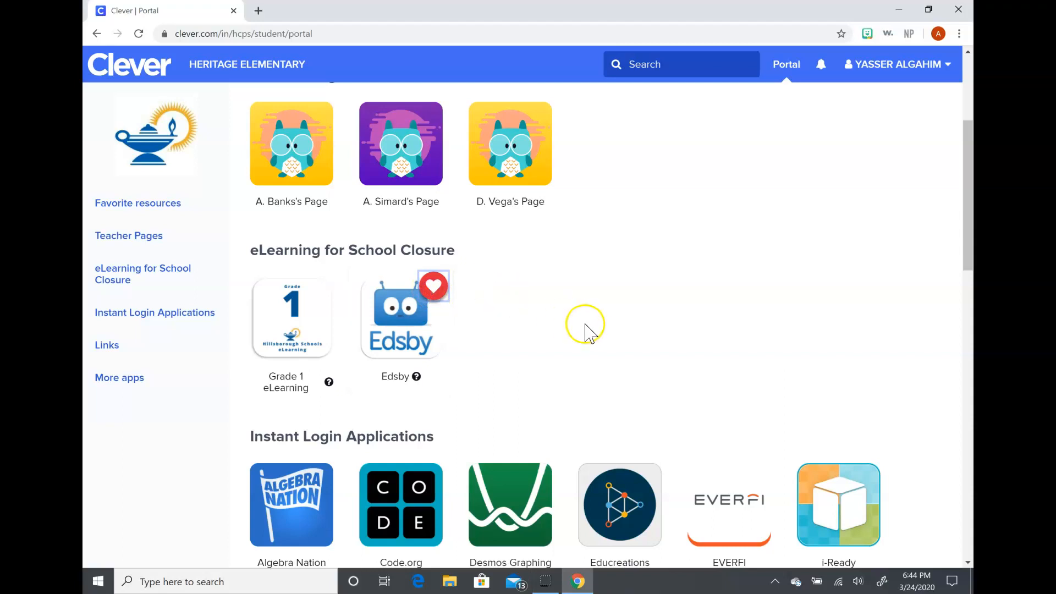
scroll(590, 328, "up", 2)
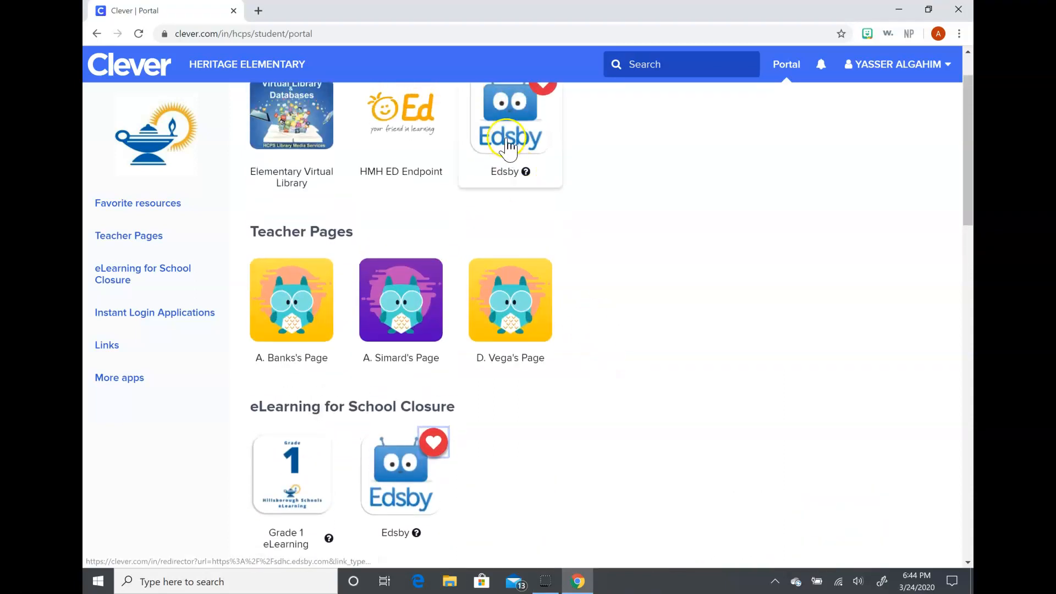
scroll(656, 371, "down", 3)
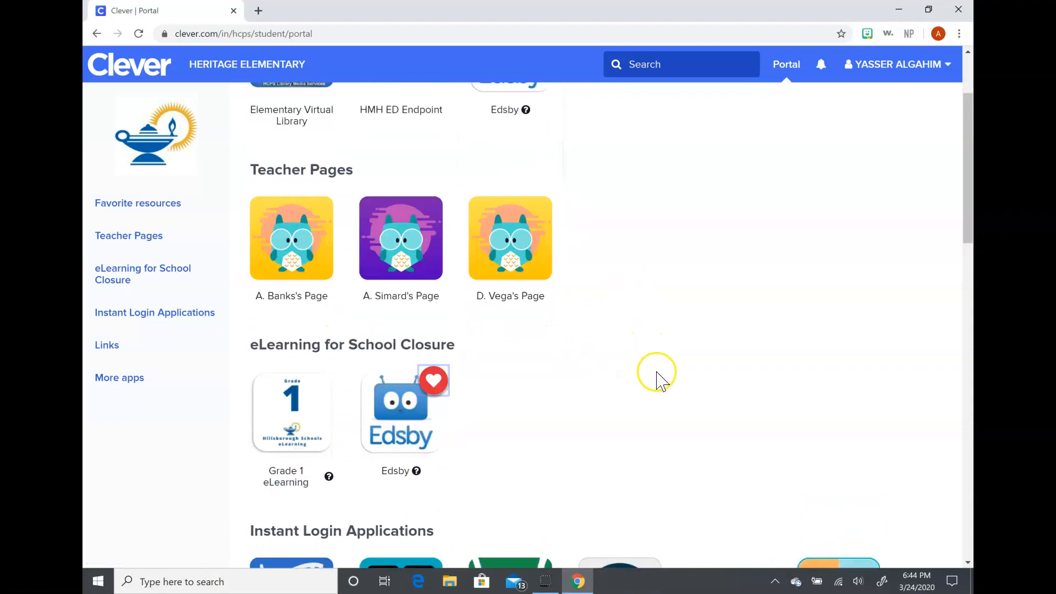
scroll(660, 375, "down", 2)
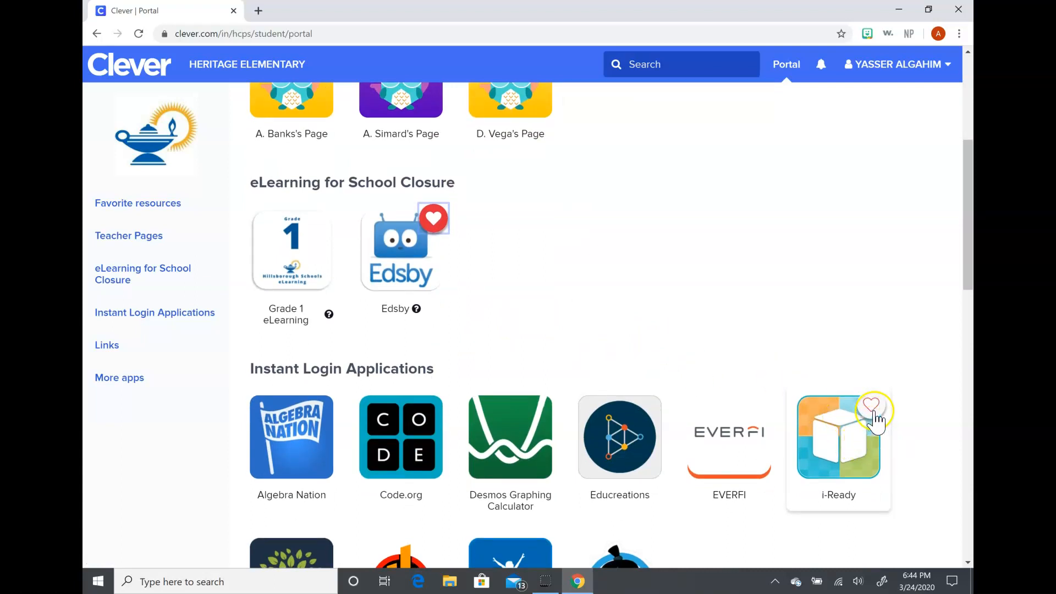
left_click(873, 405)
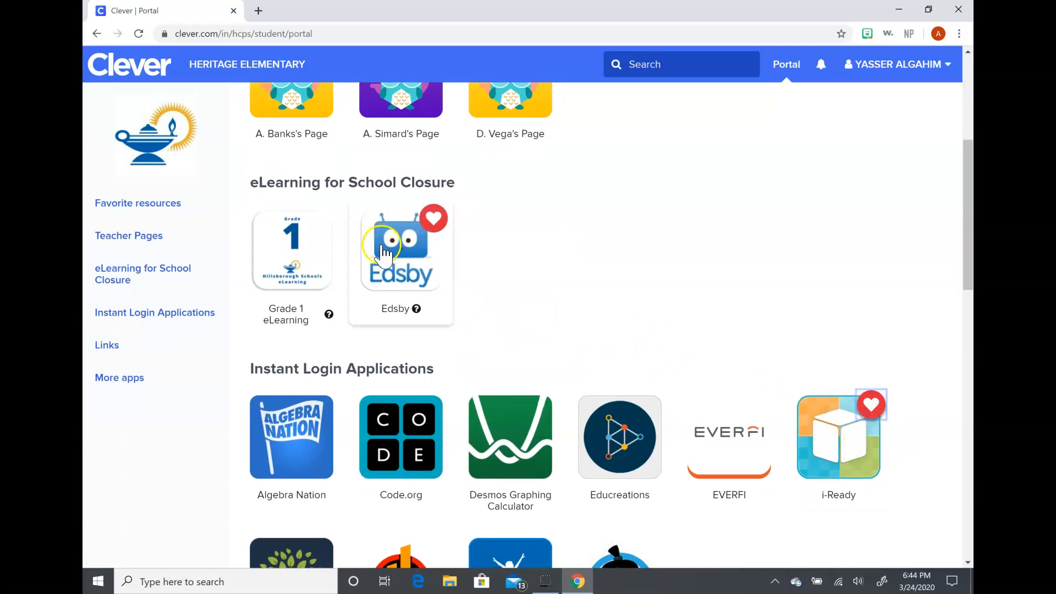
scroll(908, 429, "down", 3)
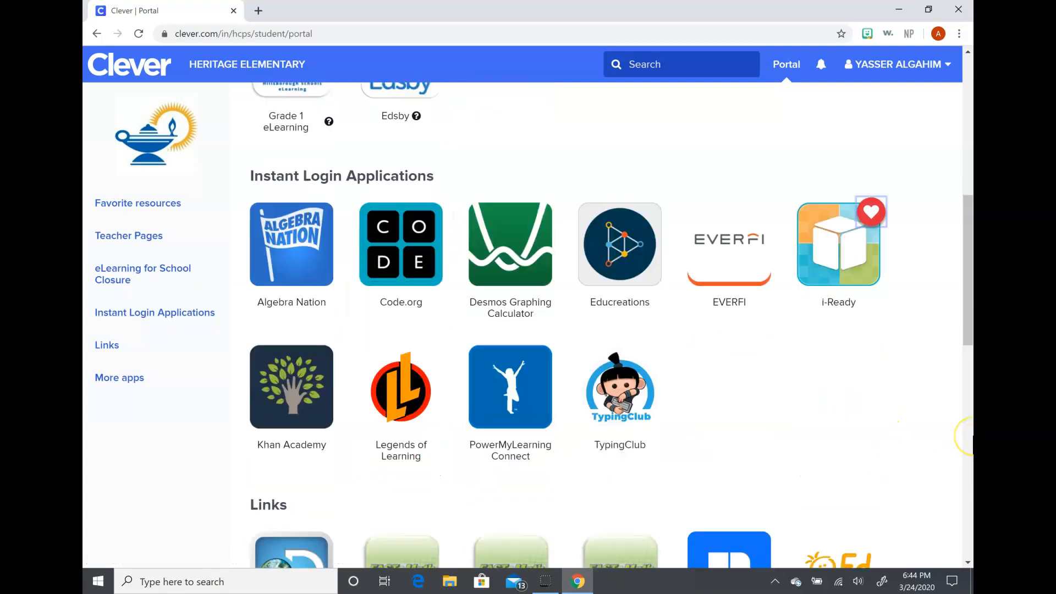
scroll(908, 429, "down", 2)
scroll(908, 430, "down", 1)
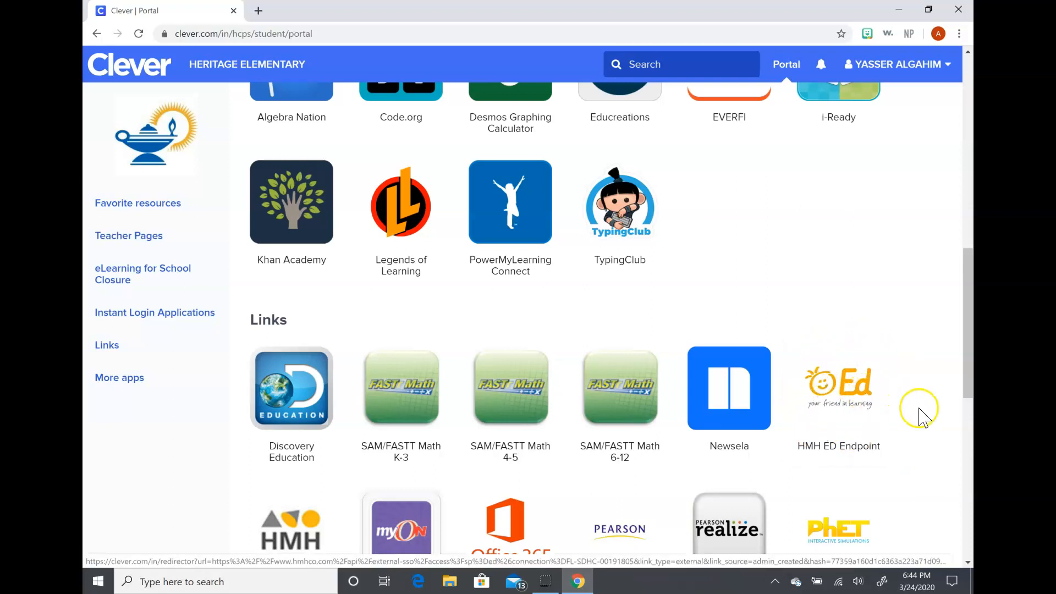
scroll(923, 412, "down", 2)
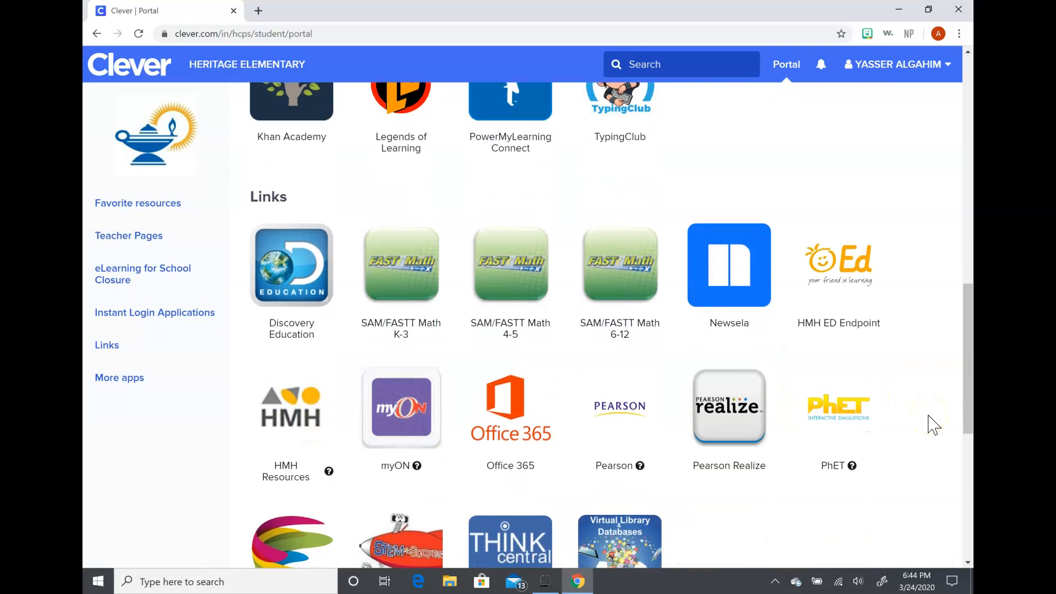
scroll(929, 420, "down", 1)
mouse_move(401, 408)
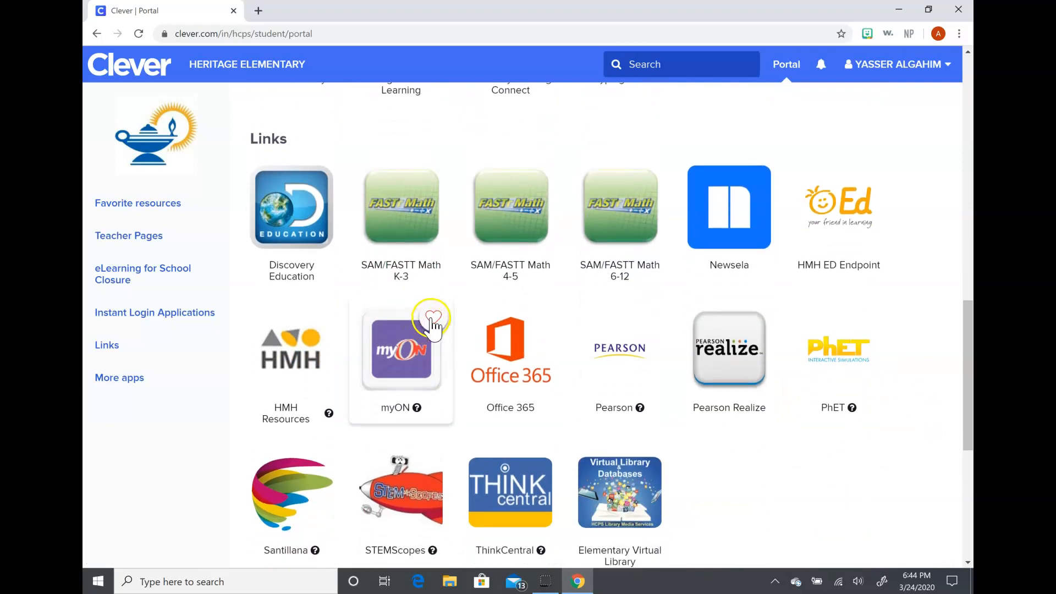
left_click(433, 319)
mouse_move(729, 363)
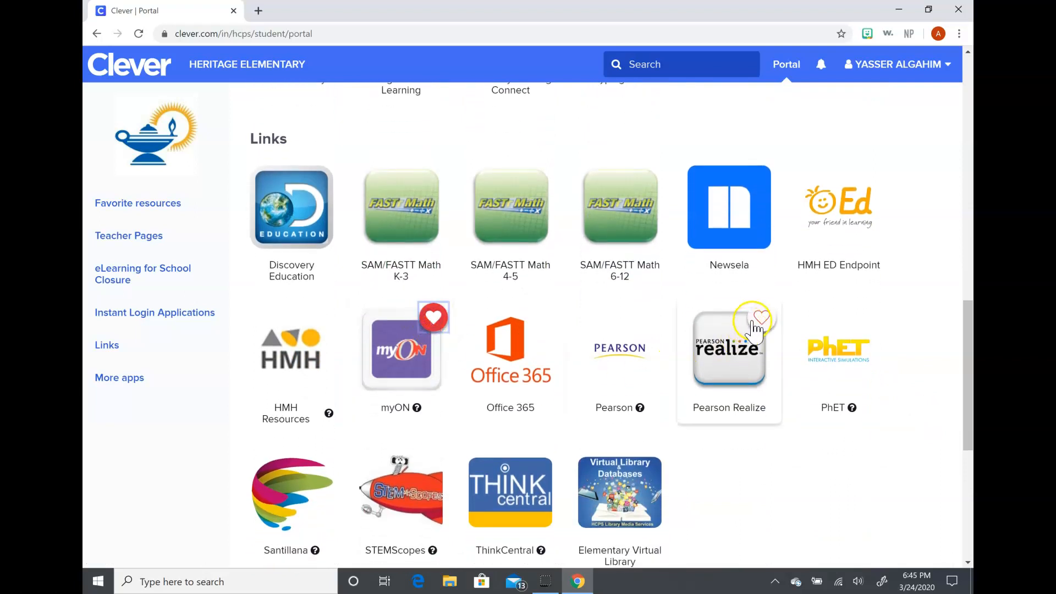
left_click(762, 318)
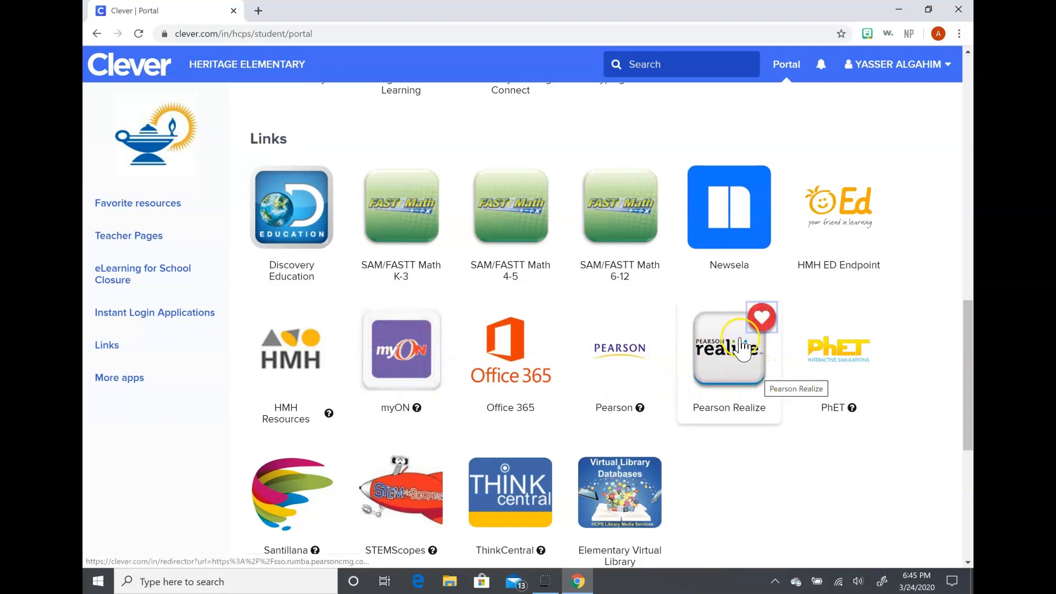
scroll(779, 410, "down", 2)
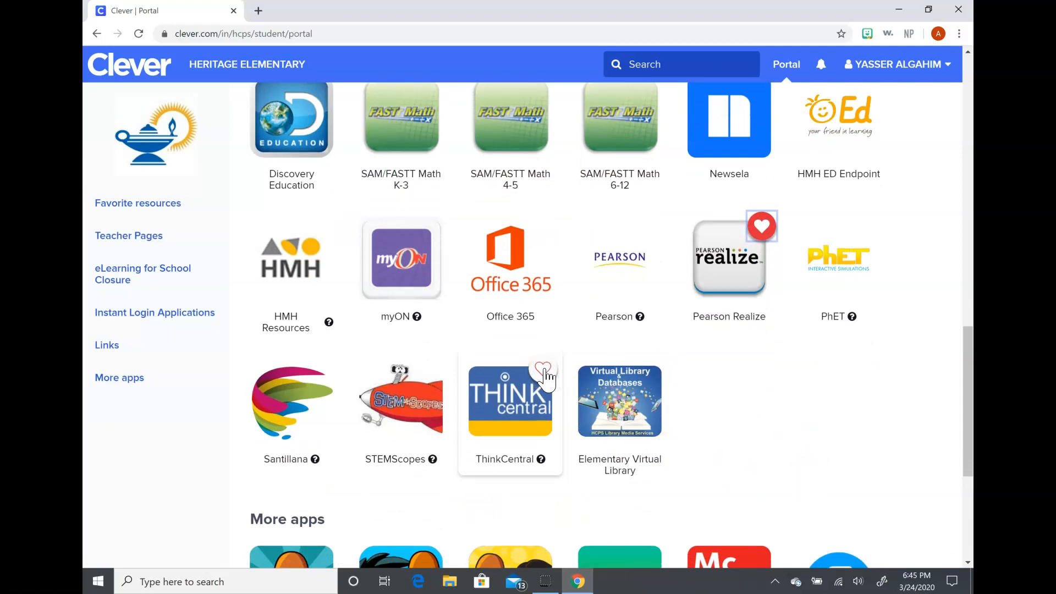
left_click(544, 368)
scroll(545, 376, "up", 2)
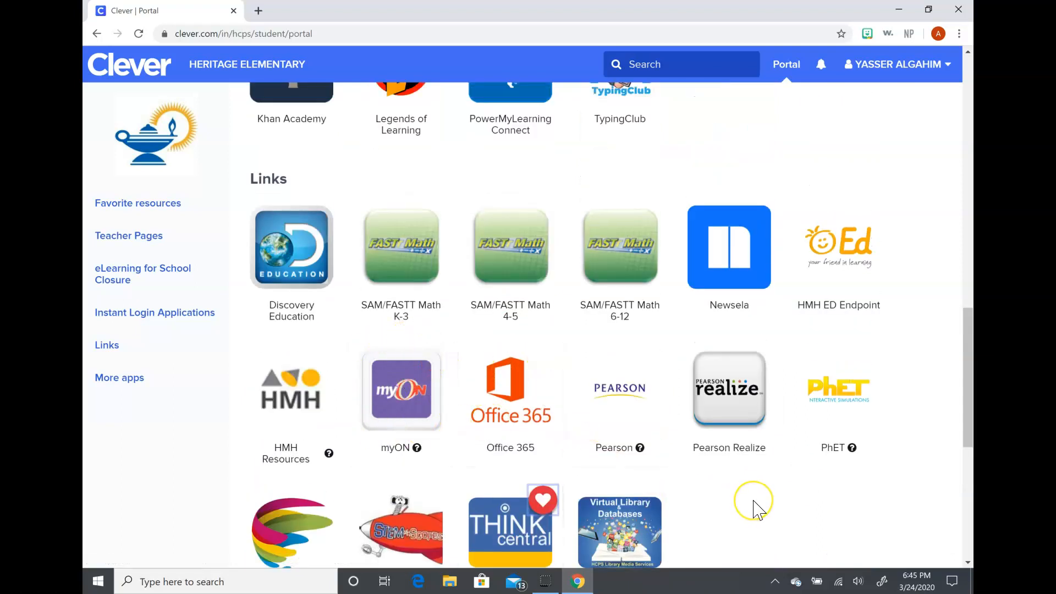
scroll(753, 505, "down", 2)
scroll(754, 506, "down", 1)
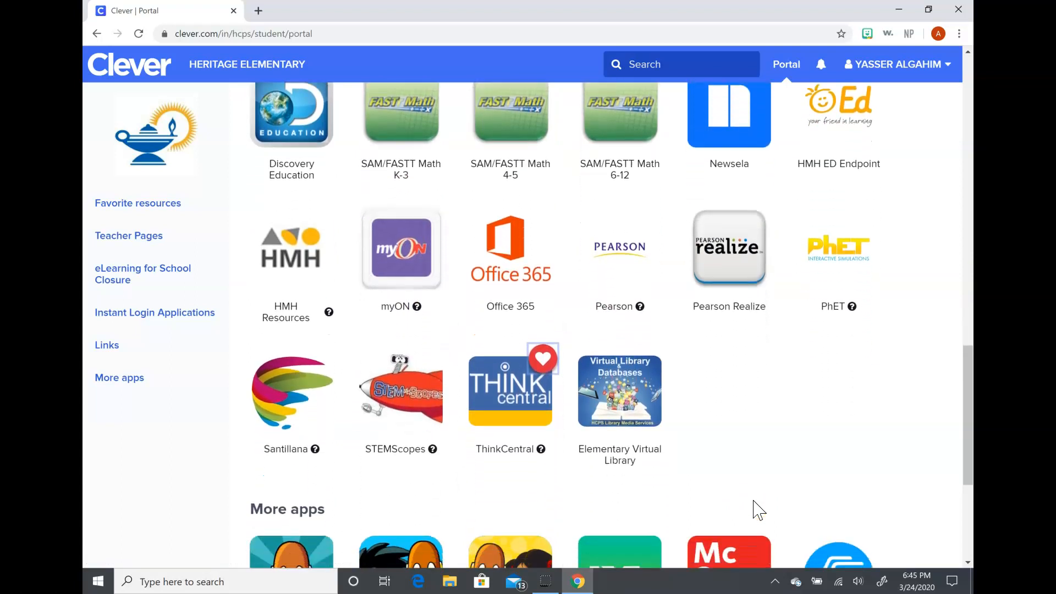
scroll(758, 510, "down", 2)
scroll(759, 509, "down", 1)
scroll(759, 509, "up", 6)
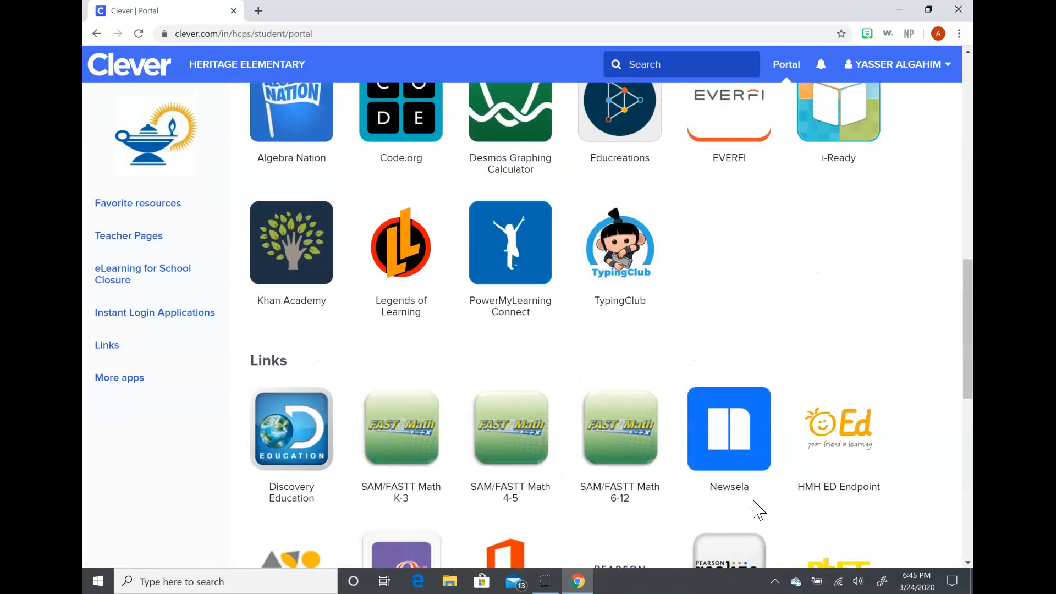
scroll(759, 509, "up", 4)
scroll(758, 510, "up", 3)
scroll(758, 509, "up", 2)
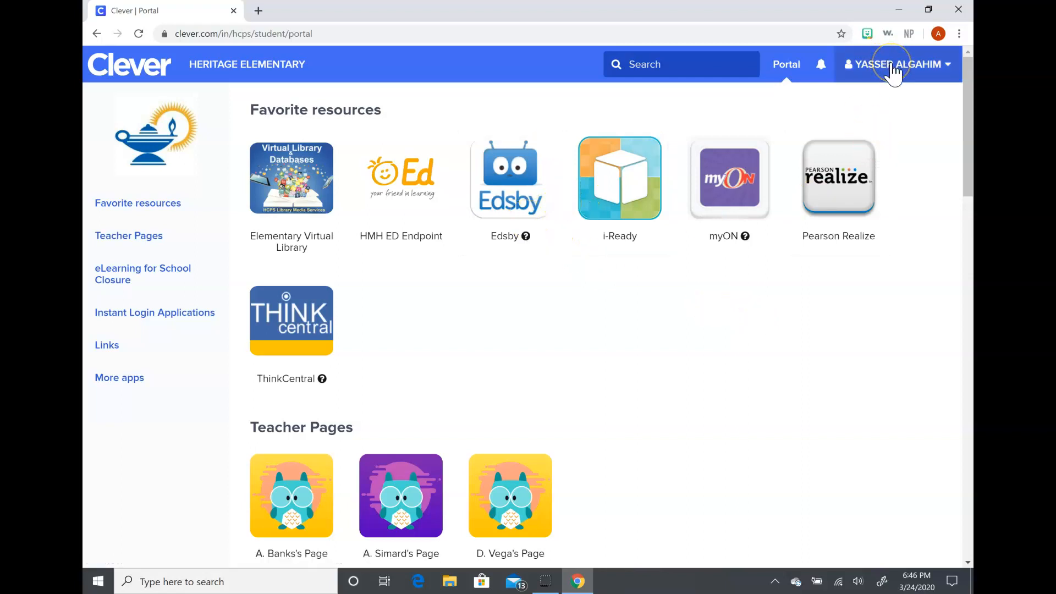
Show the user menu with the Log out option in the Clever portal.
left_click(894, 66)
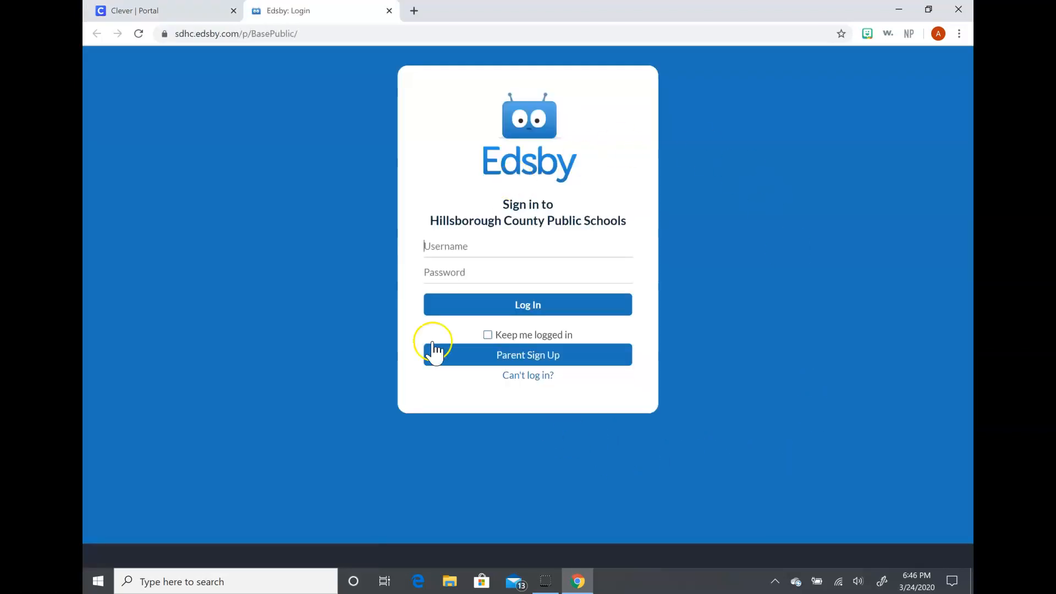
Begin entering the Edsby username on the Hillsborough County sign-in page.
left_click(475, 248)
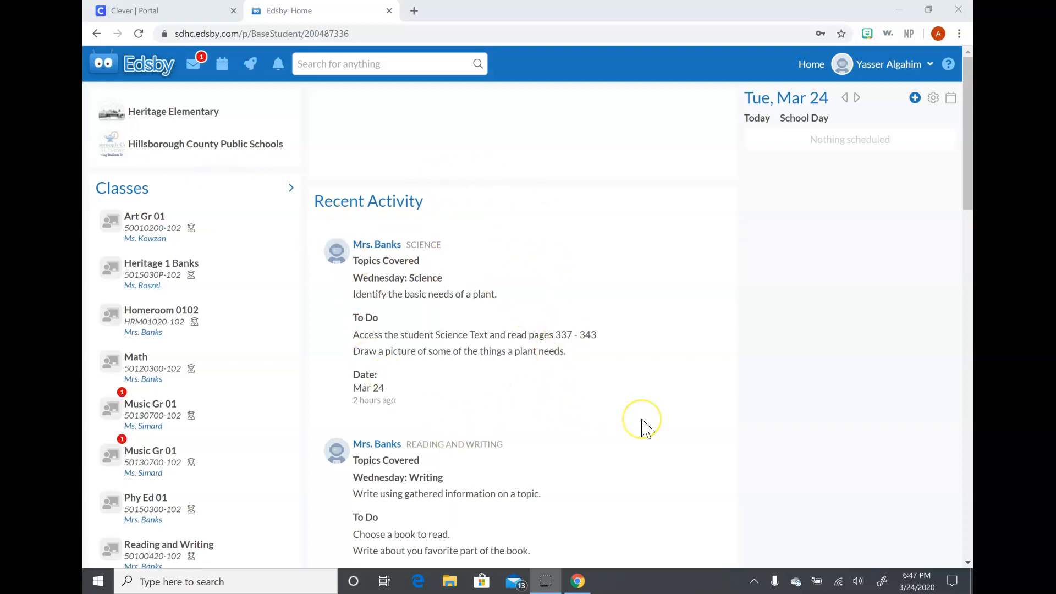
scroll(647, 428, "down", 3)
scroll(647, 428, "down", 3)
scroll(647, 428, "down", 3)
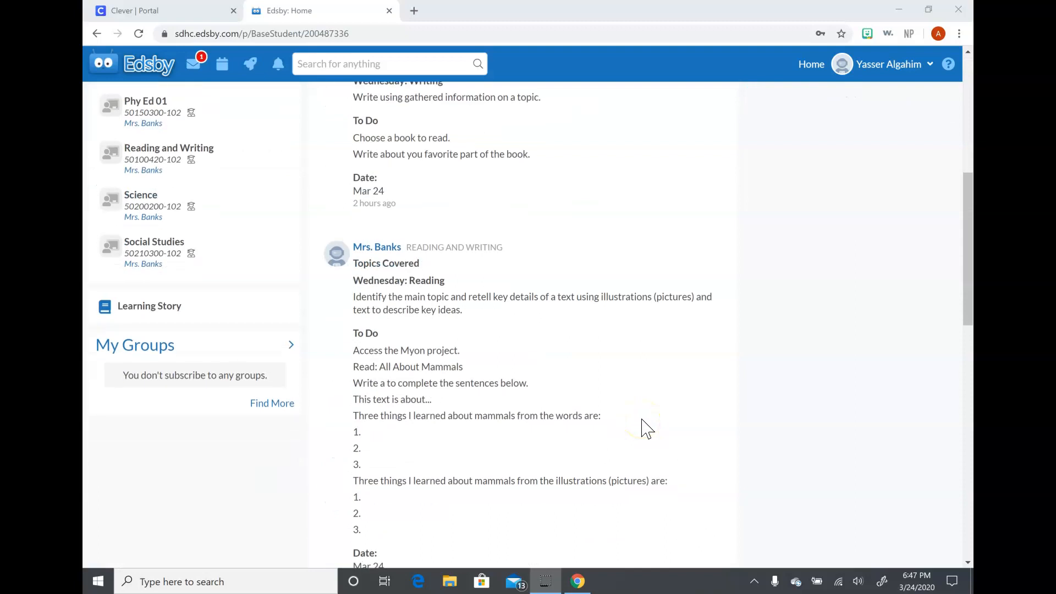
scroll(648, 427, "down", 3)
scroll(647, 428, "down", 3)
scroll(647, 427, "down", 3)
scroll(647, 428, "down", 3)
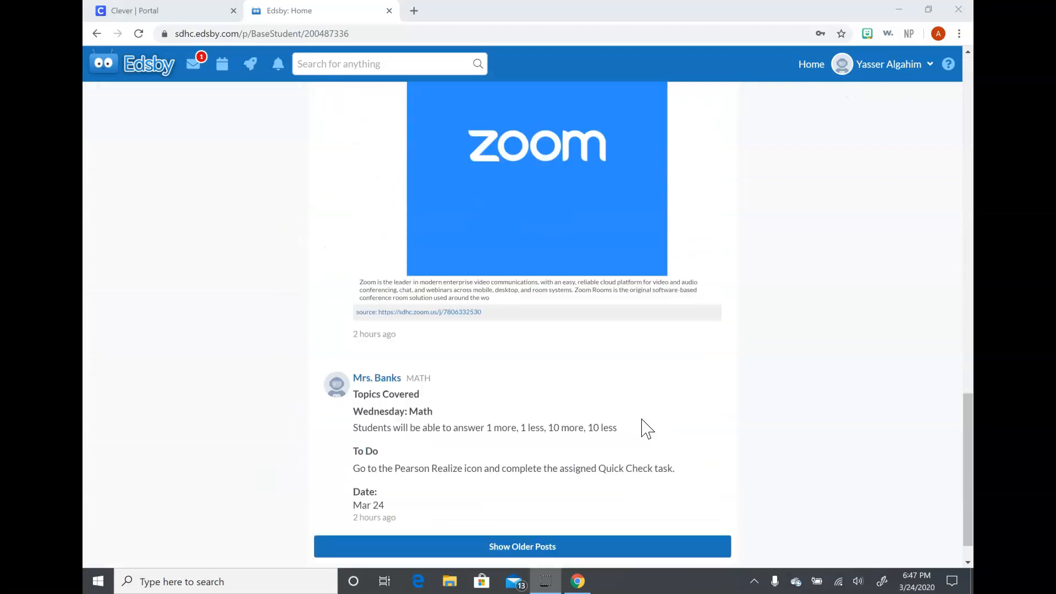
scroll(648, 427, "down", 2)
scroll(646, 428, "up", 2)
scroll(646, 428, "up", 3)
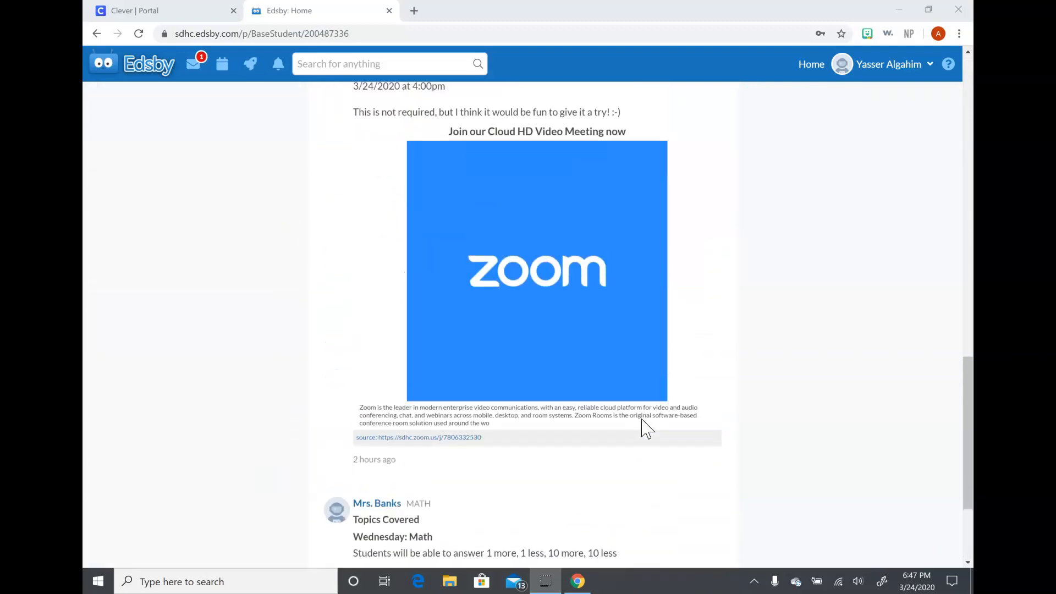
scroll(645, 428, "up", 3)
scroll(645, 428, "up", 3)
scroll(645, 439, "up", 3)
scroll(646, 439, "up", 3)
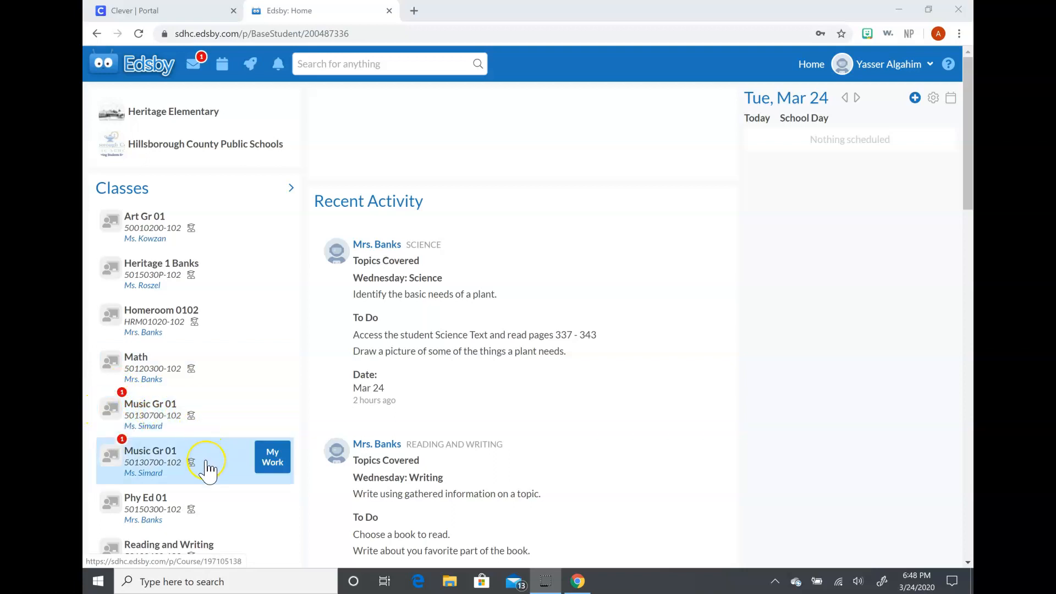
scroll(209, 469, "down", 3)
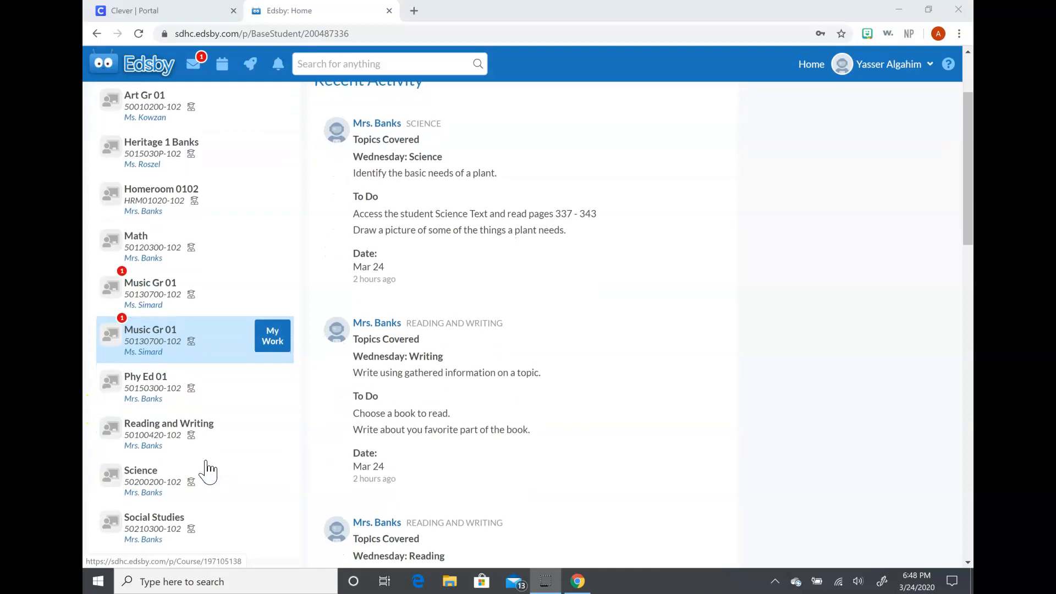
scroll(209, 469, "down", 1)
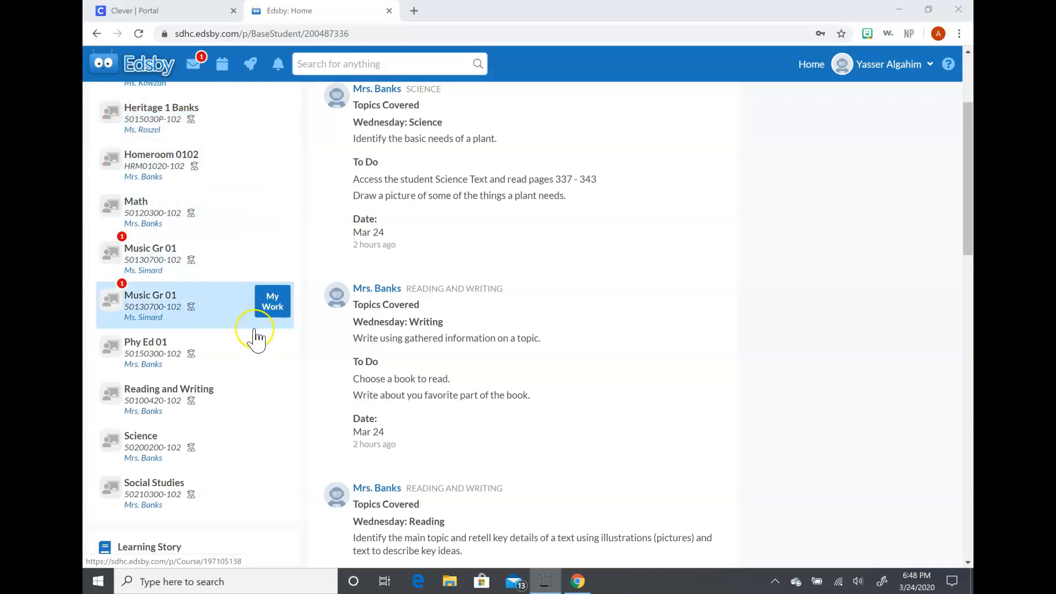
scroll(259, 337, "up", 1)
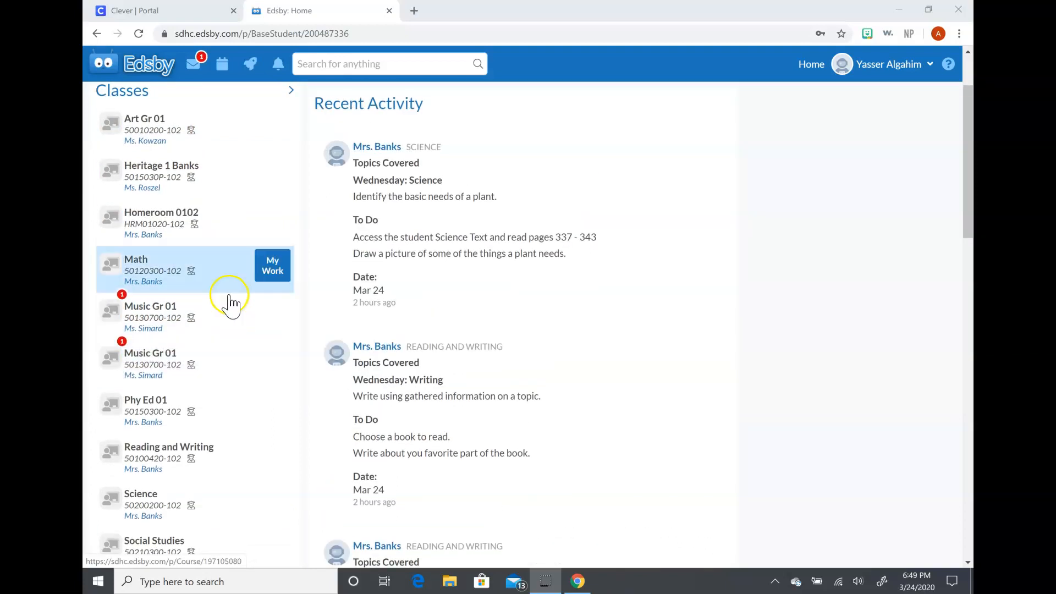
Go to the Homeroom 0102 class page from the Classes list.
left_click(189, 240)
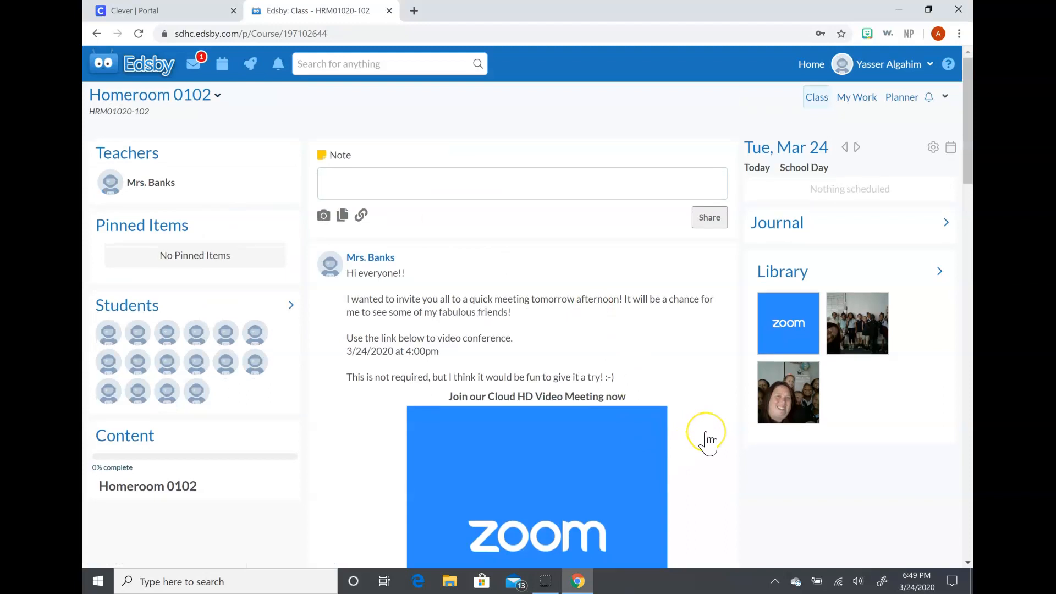
scroll(709, 440, "down", 1)
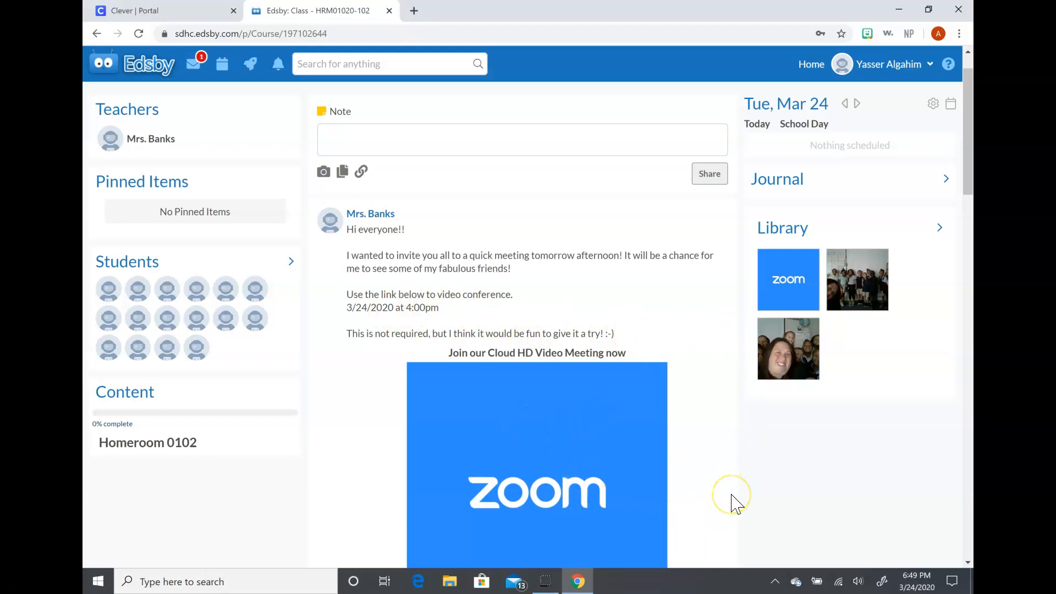
scroll(738, 504, "down", 3)
scroll(736, 504, "down", 3)
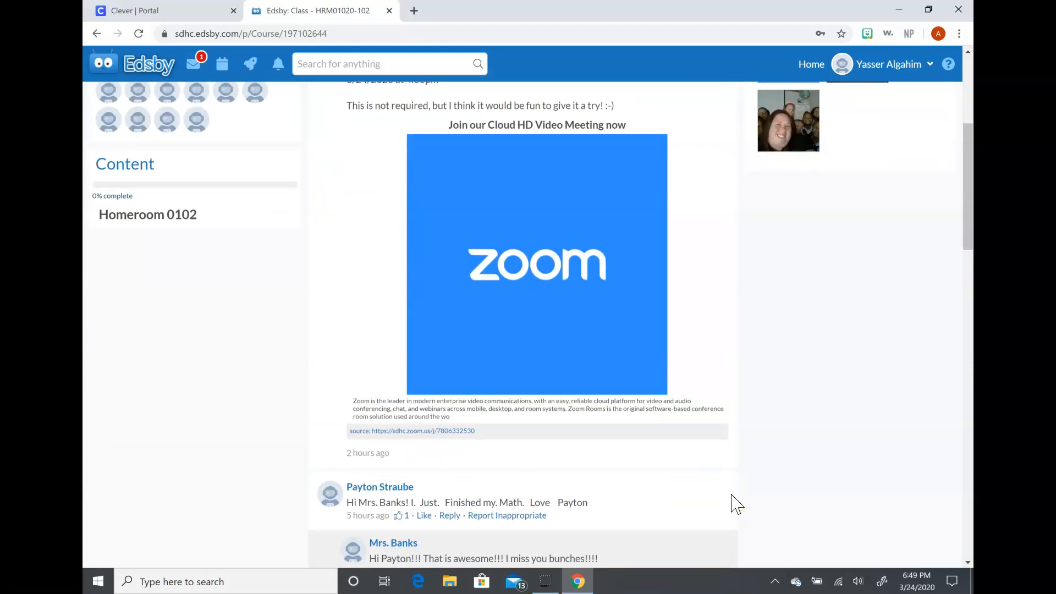
scroll(736, 505, "down", 3)
scroll(737, 504, "down", 2)
scroll(737, 505, "down", 2)
scroll(737, 504, "down", 1)
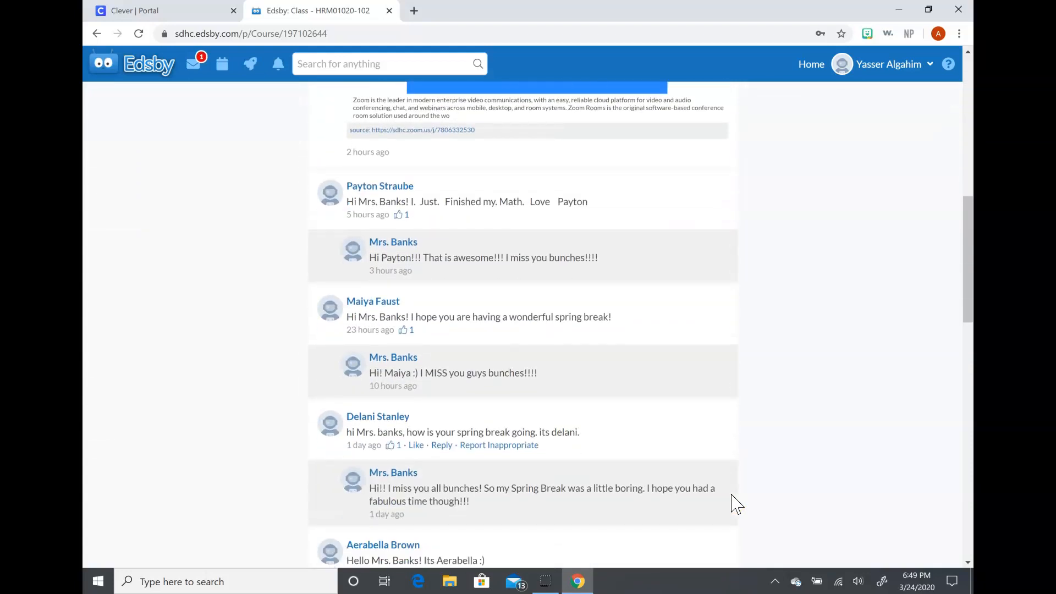
scroll(737, 504, "down", 1)
scroll(737, 504, "down", 1)
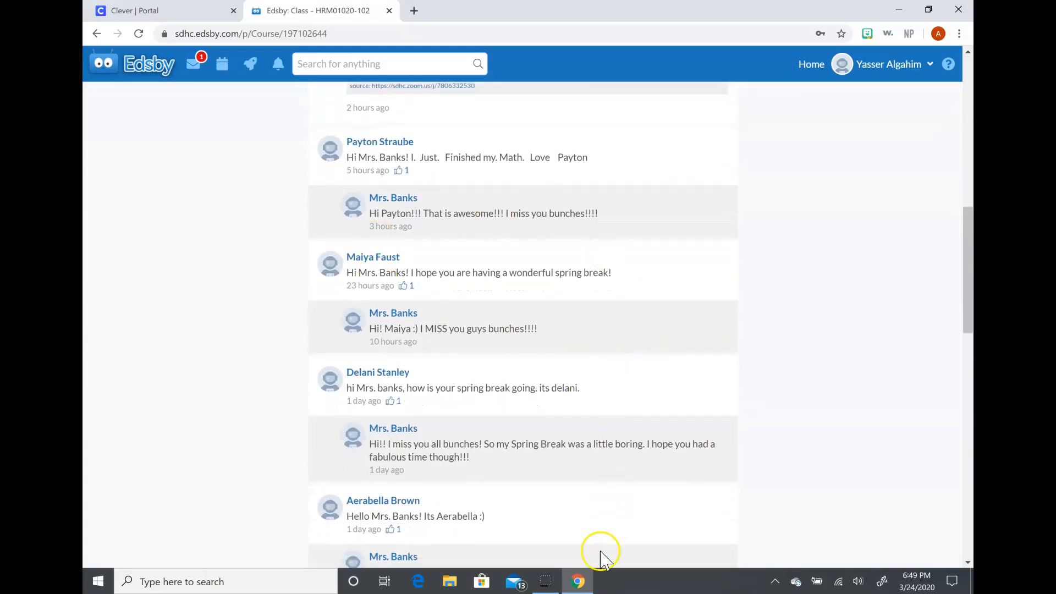
scroll(843, 382, "down", 1)
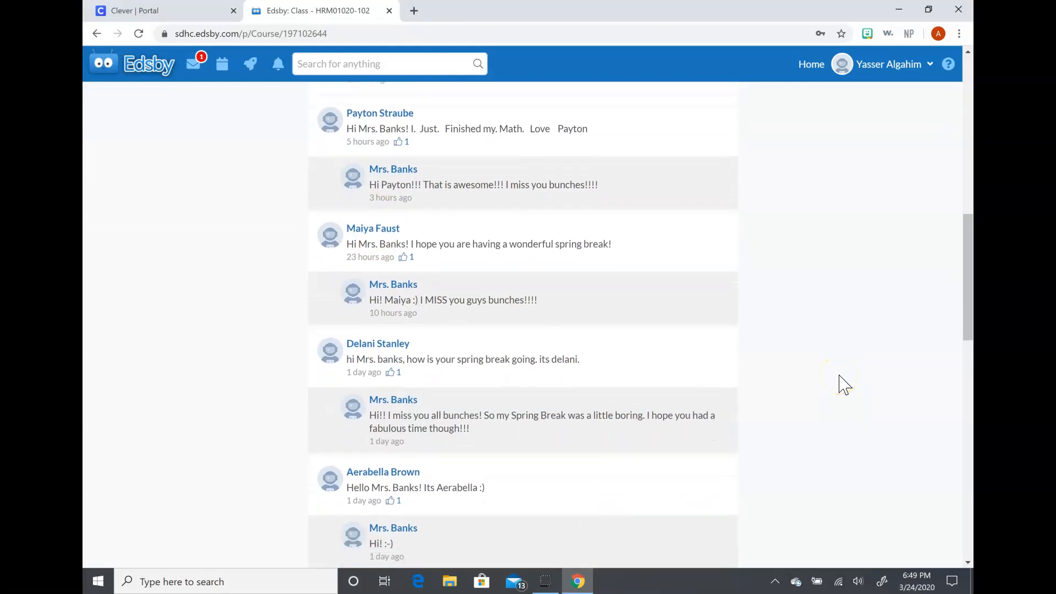
scroll(843, 383, "down", 1)
scroll(843, 382, "down", 1)
scroll(844, 382, "down", 1)
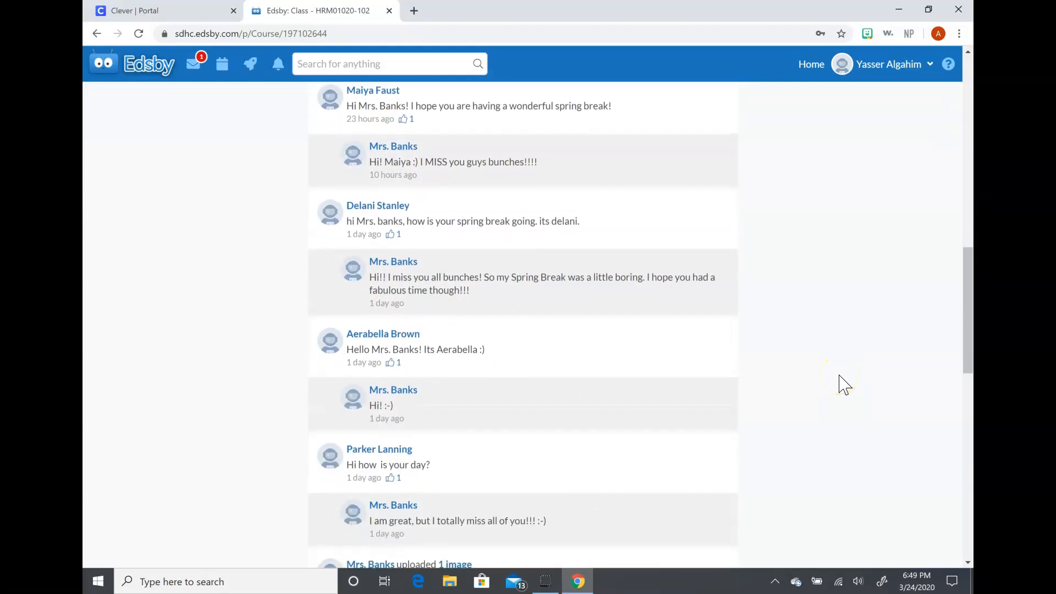
scroll(843, 382, "down", 1)
scroll(844, 382, "down", 1)
scroll(843, 383, "down", 1)
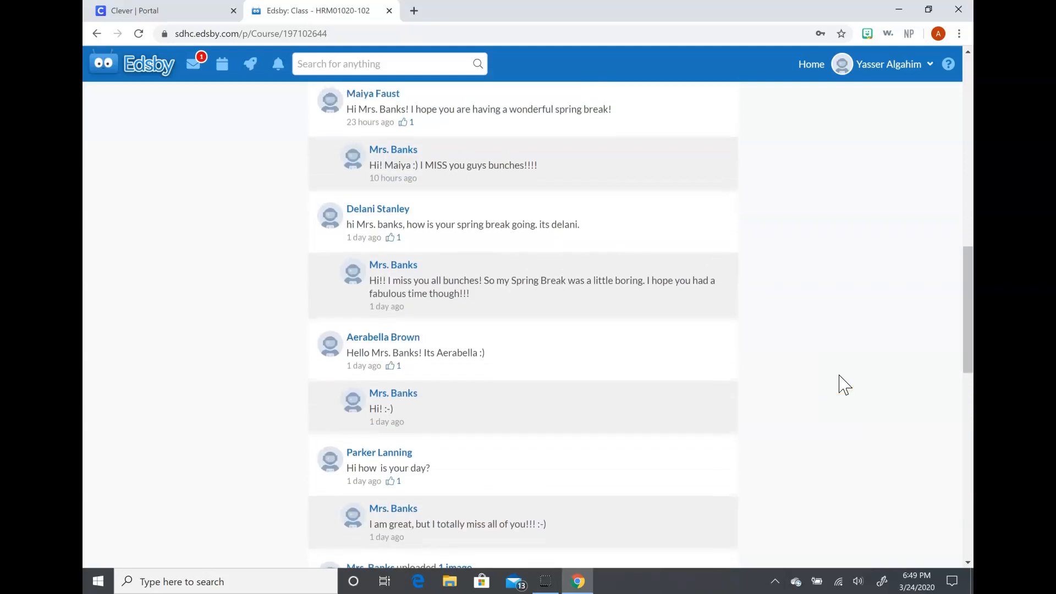
scroll(844, 384, "up", 4)
scroll(844, 385, "up", 3)
scroll(844, 385, "up", 3)
scroll(844, 384, "up", 2)
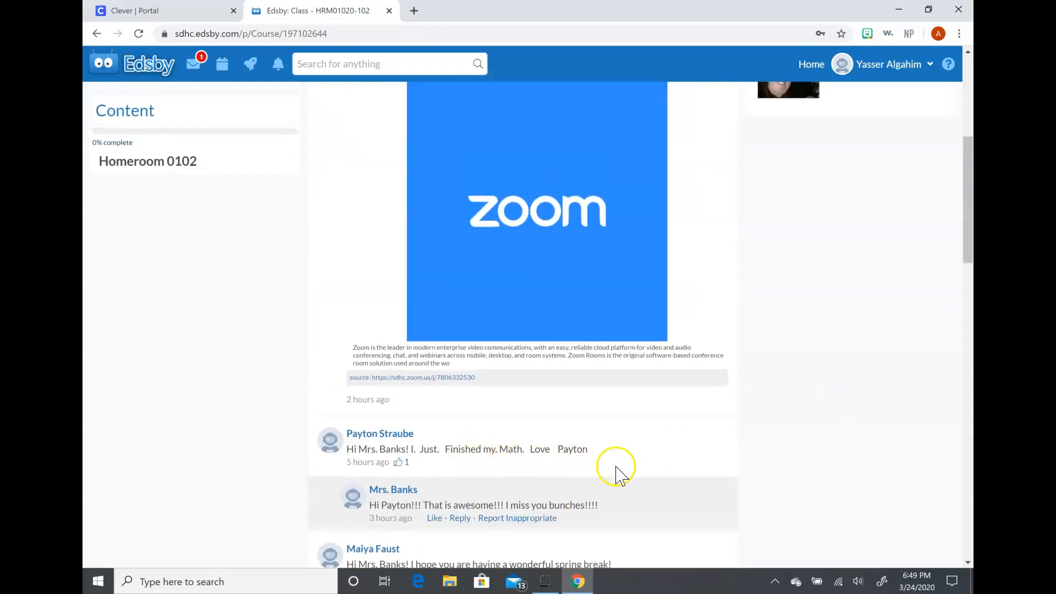
mouse_move(471, 506)
scroll(793, 415, "up", 5)
scroll(792, 415, "up", 5)
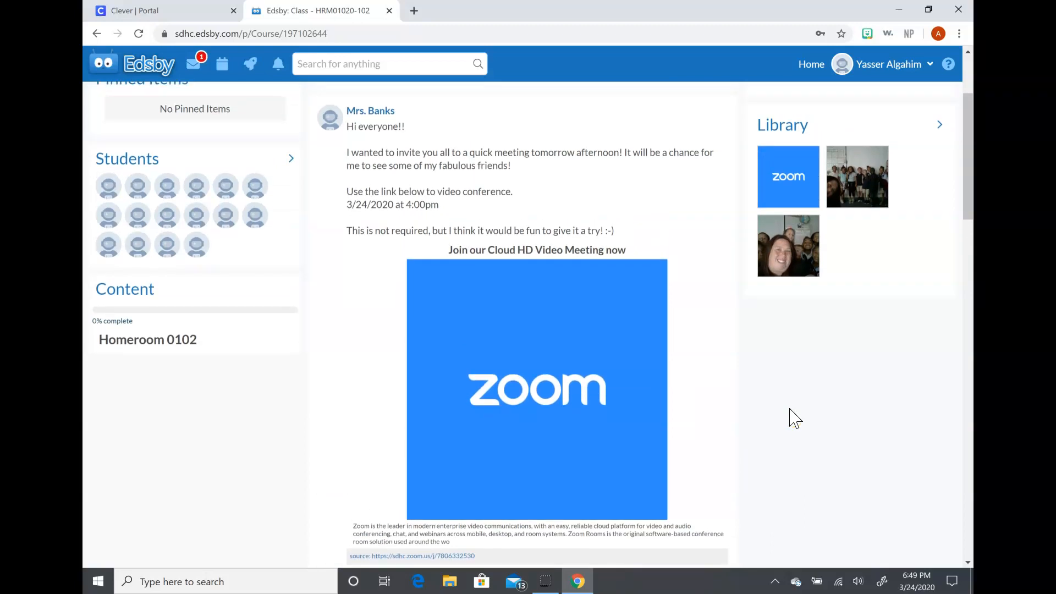
scroll(792, 416, "up", 3)
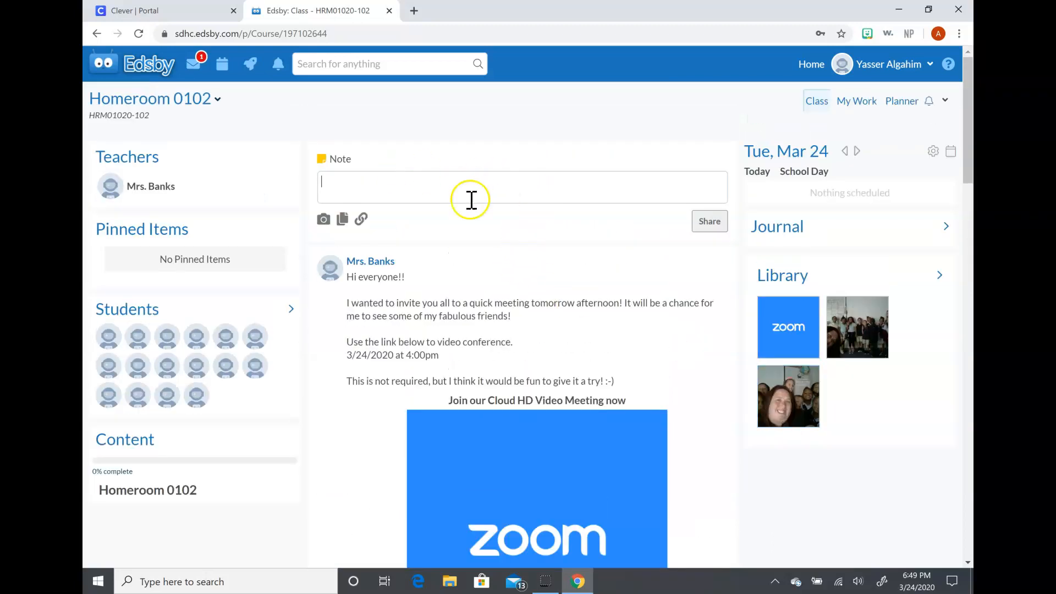
Focus the note box, then bring up the Homeroom 0102 class-switcher list.
left_click(449, 182)
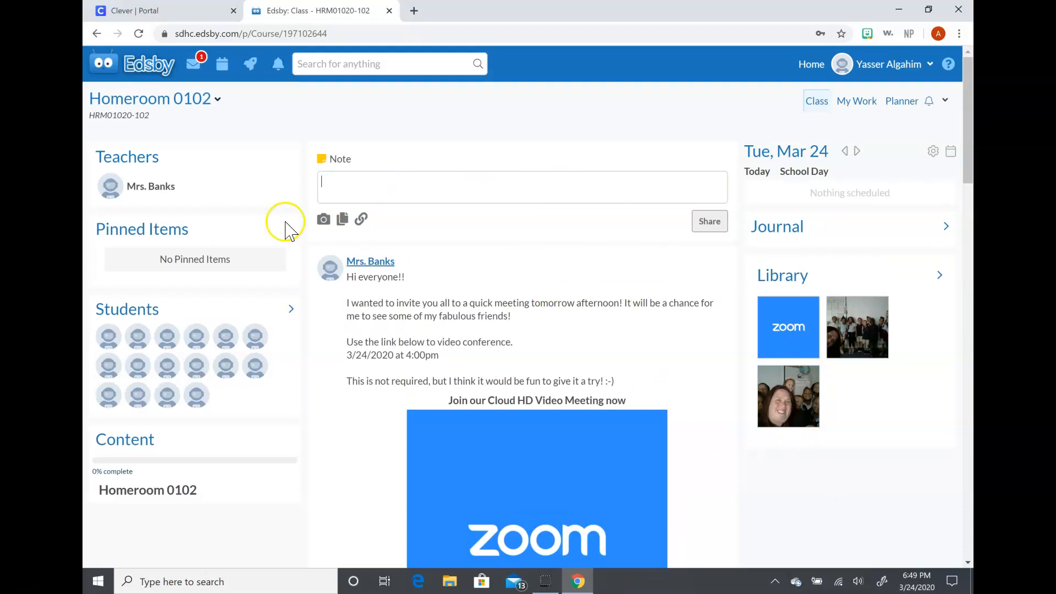
left_click(198, 106)
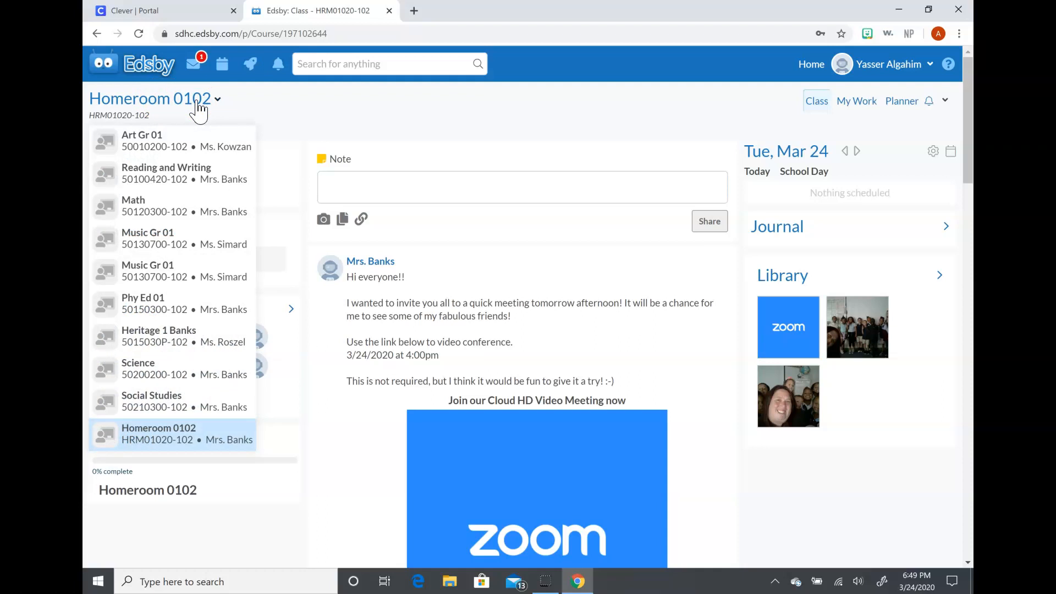
Choose Reading and Writing from the class list to load its feed.
left_click(191, 182)
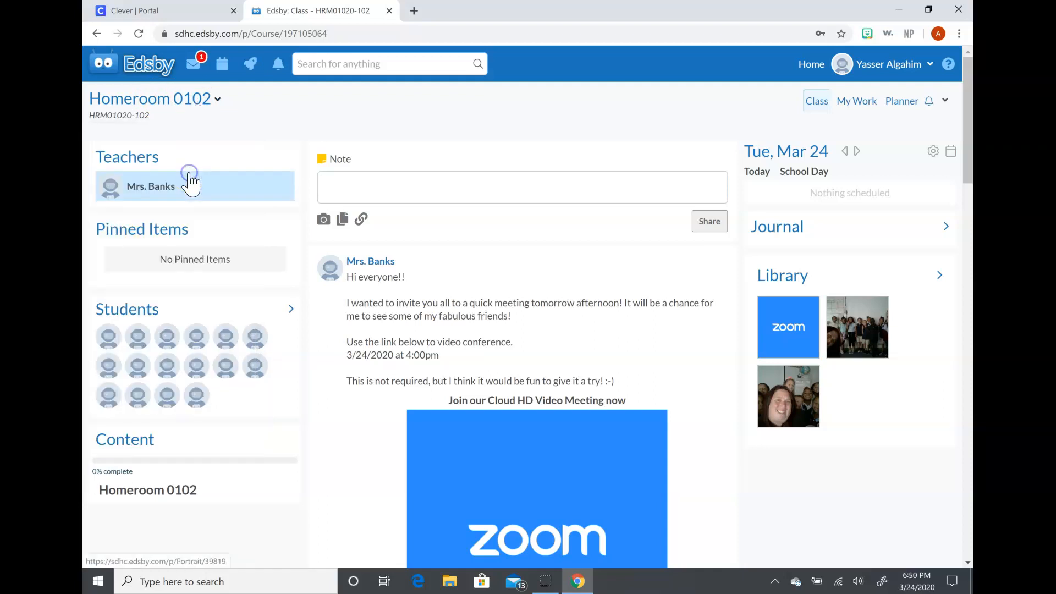
scroll(579, 380, "down", 2)
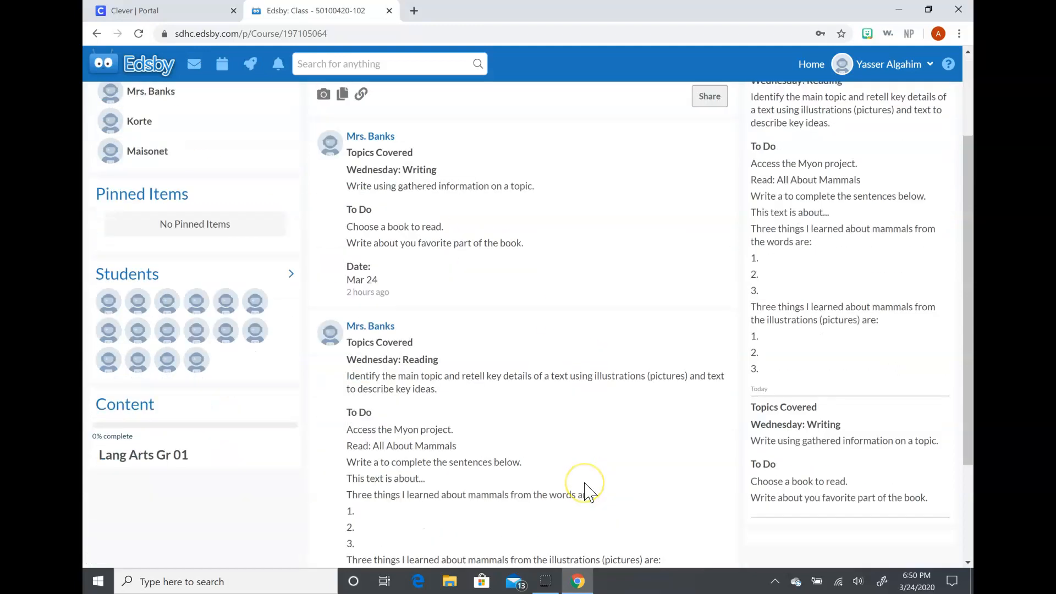
scroll(586, 347, "down", 1)
scroll(611, 248, "up", 1)
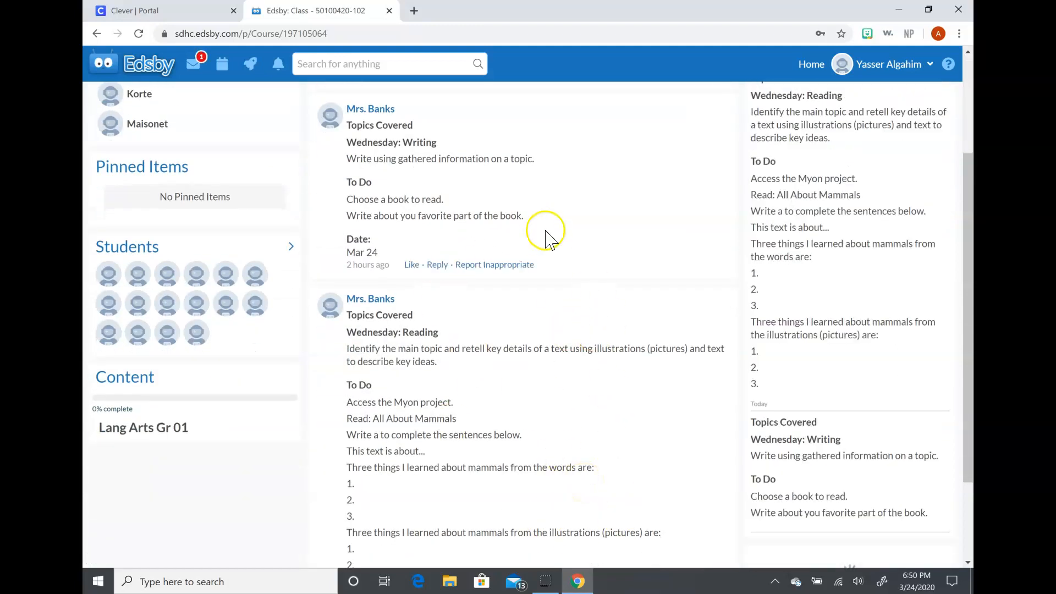
scroll(636, 240, "up", 1)
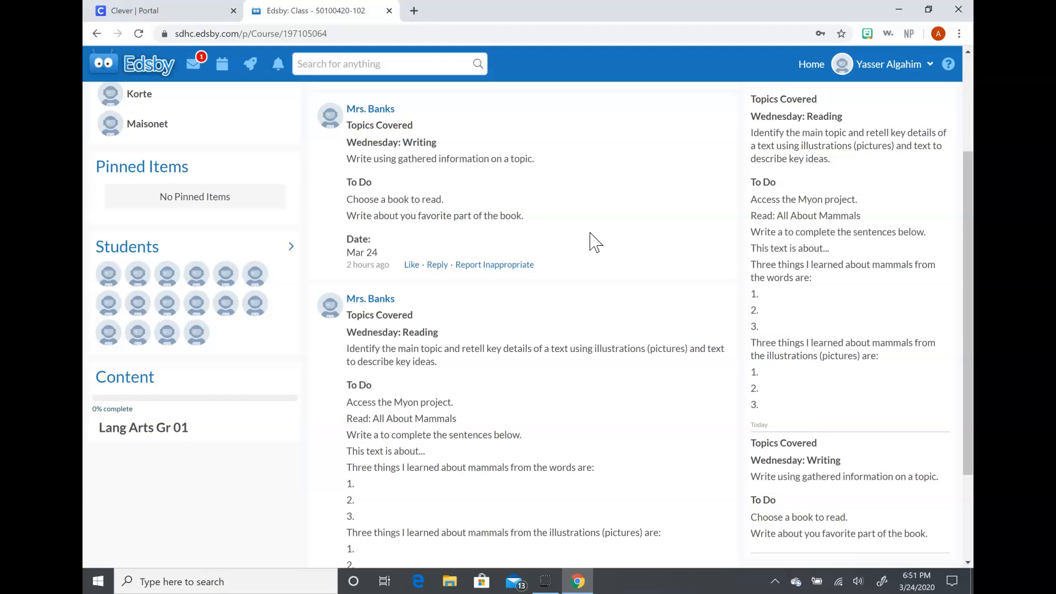
scroll(692, 307, "up", 5)
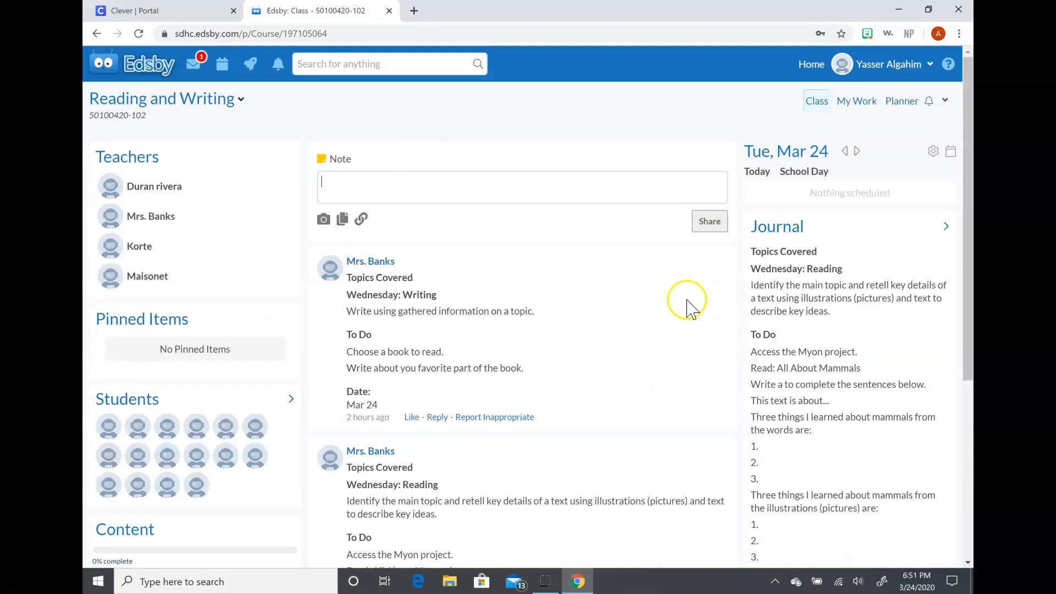
Use the class-switcher to move from Reading and Writing to the Math class.
left_click(196, 100)
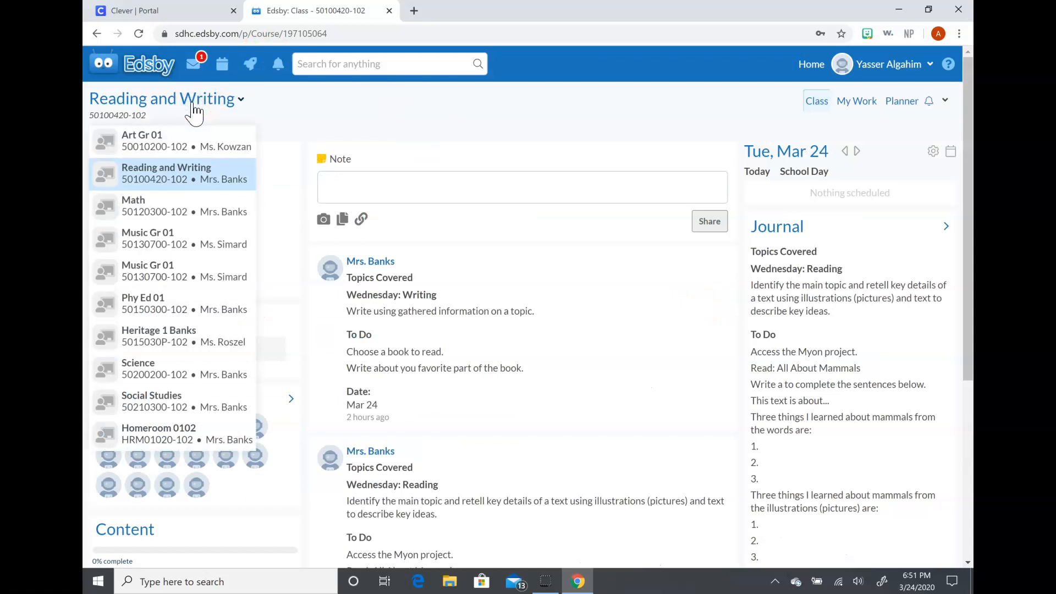
left_click(180, 211)
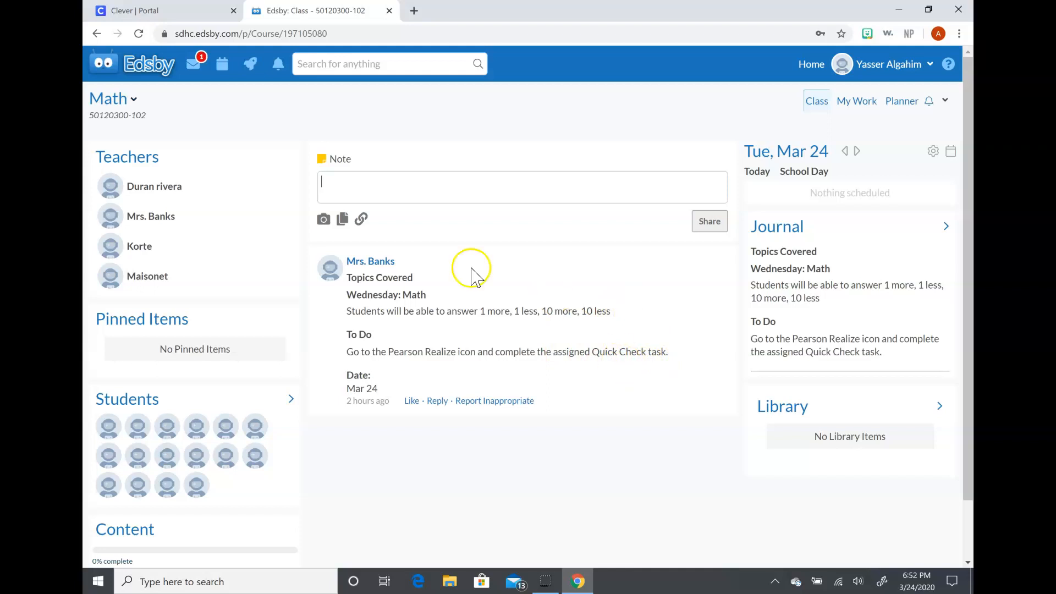
scroll(656, 423, "down", 2)
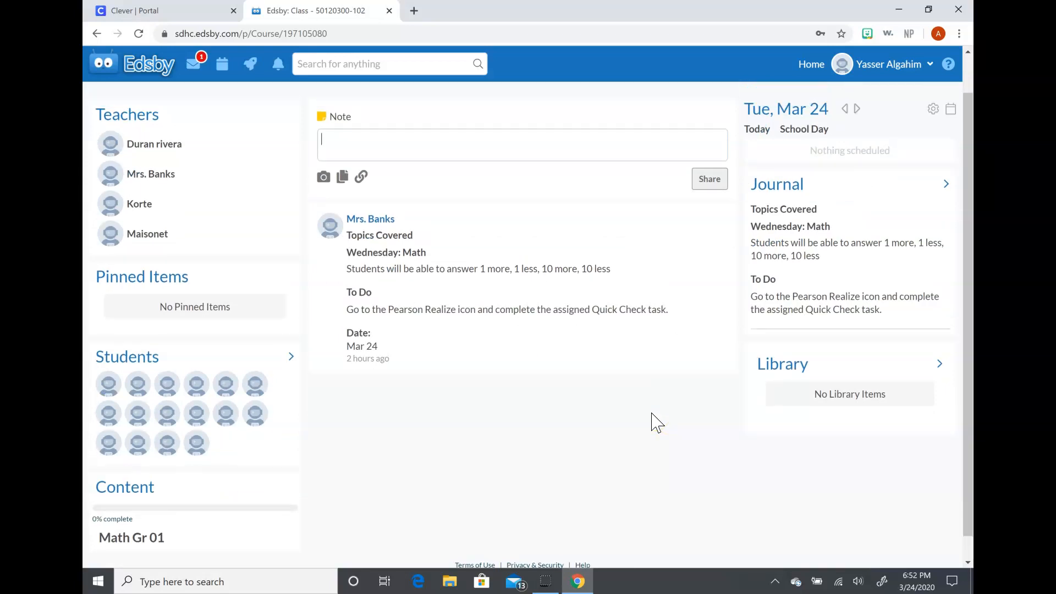
scroll(656, 423, "up", 2)
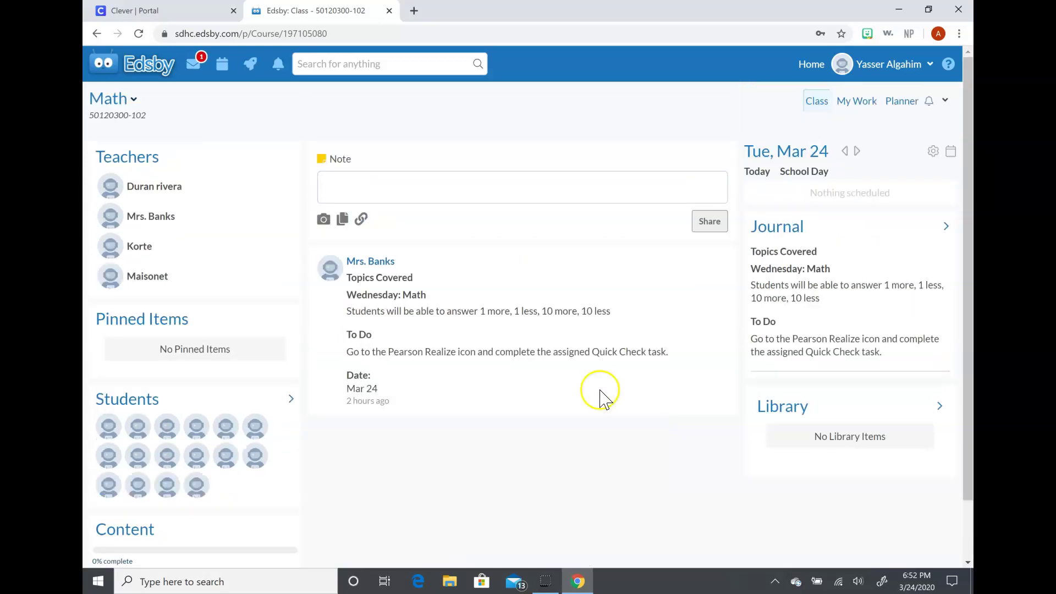
Use the class-switcher to move from Math to the Science class.
left_click(128, 103)
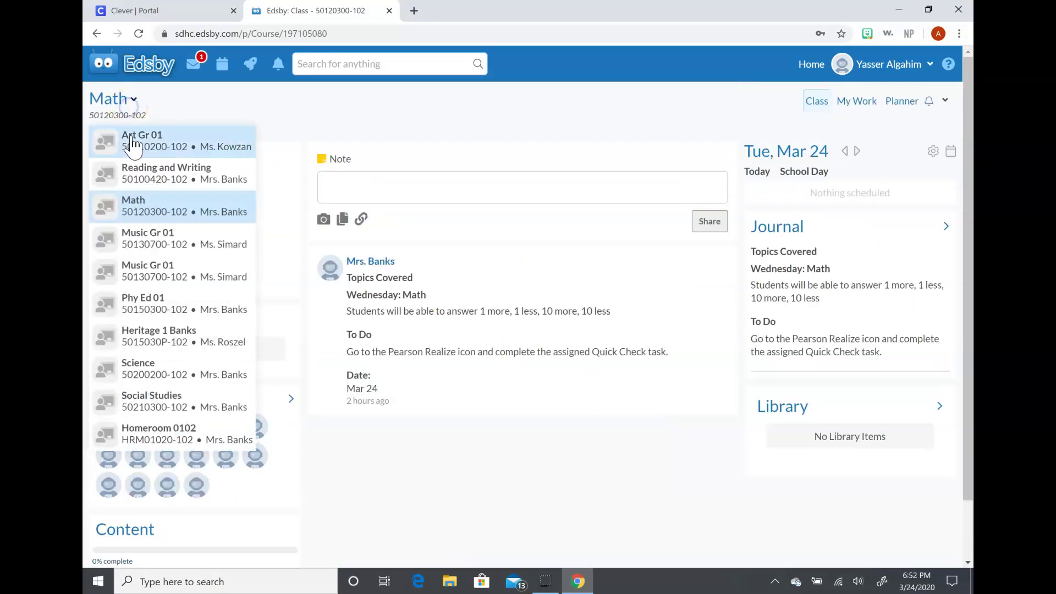
left_click(157, 377)
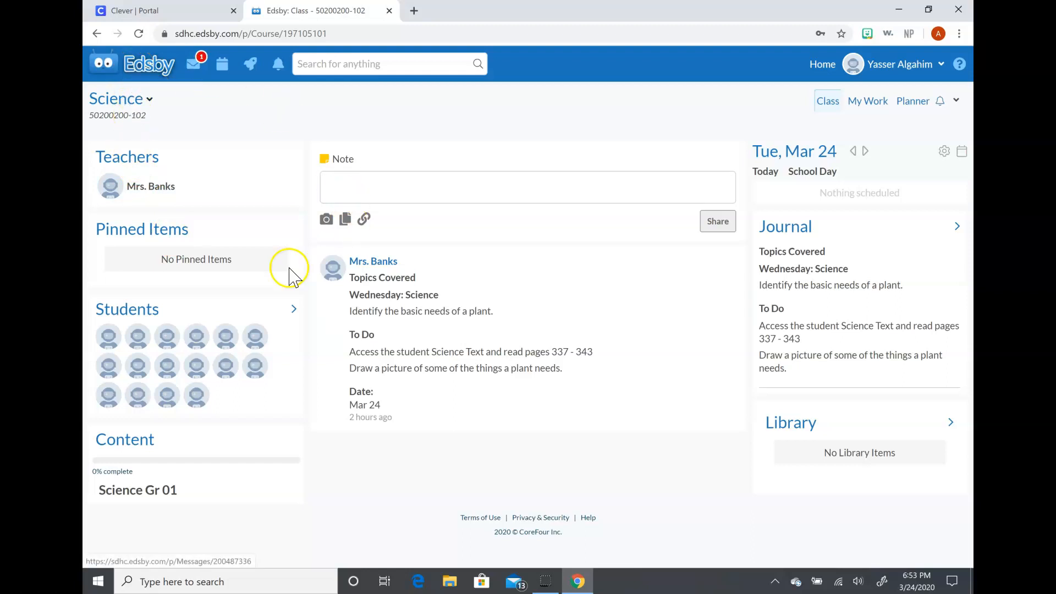
Return to Edsby Home via the logo and click within the home page content.
left_click(149, 72)
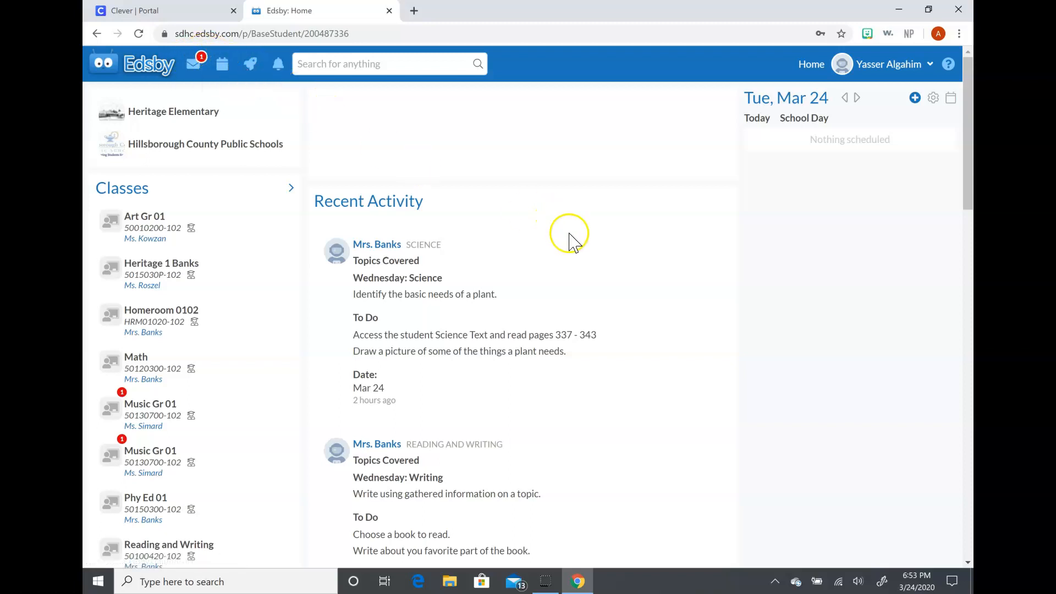
left_click(691, 327)
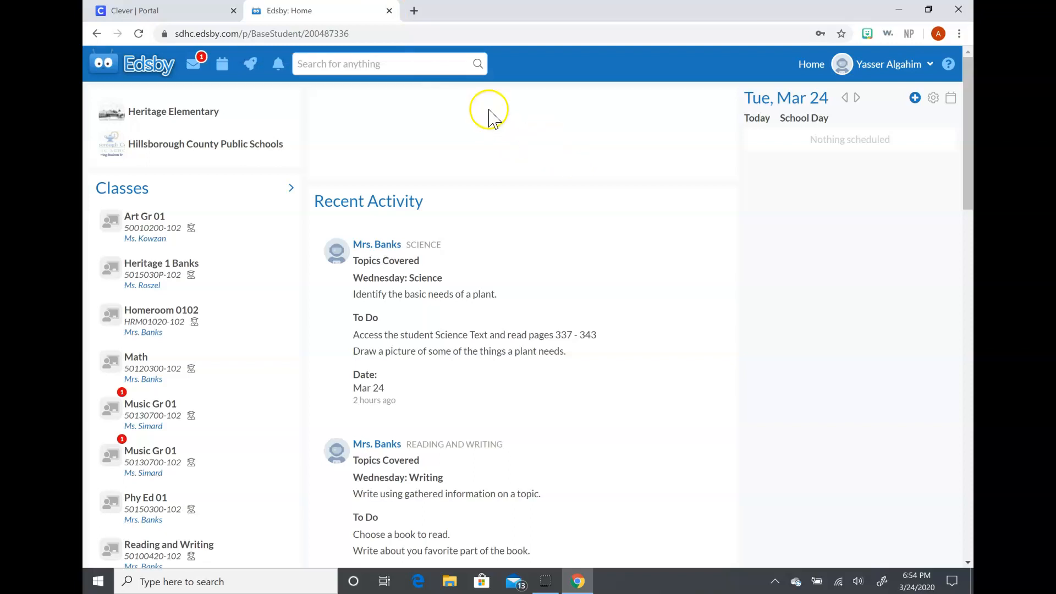
Close the Edsby: Home browser tab, returning to the Clever Heritage Elementary portal's favourite resources.
left_click(390, 11)
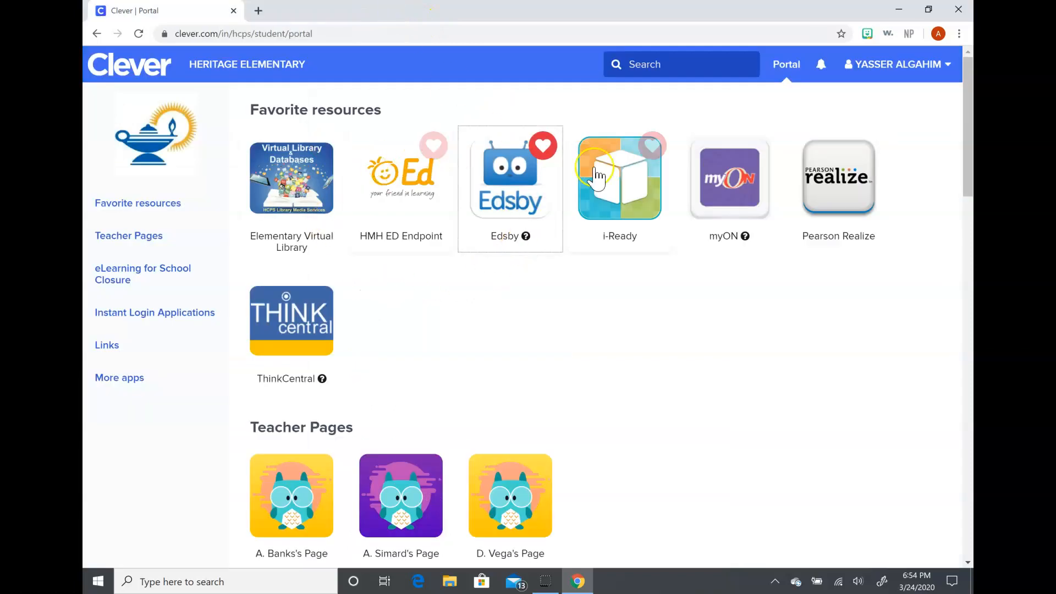
left_click(762, 146)
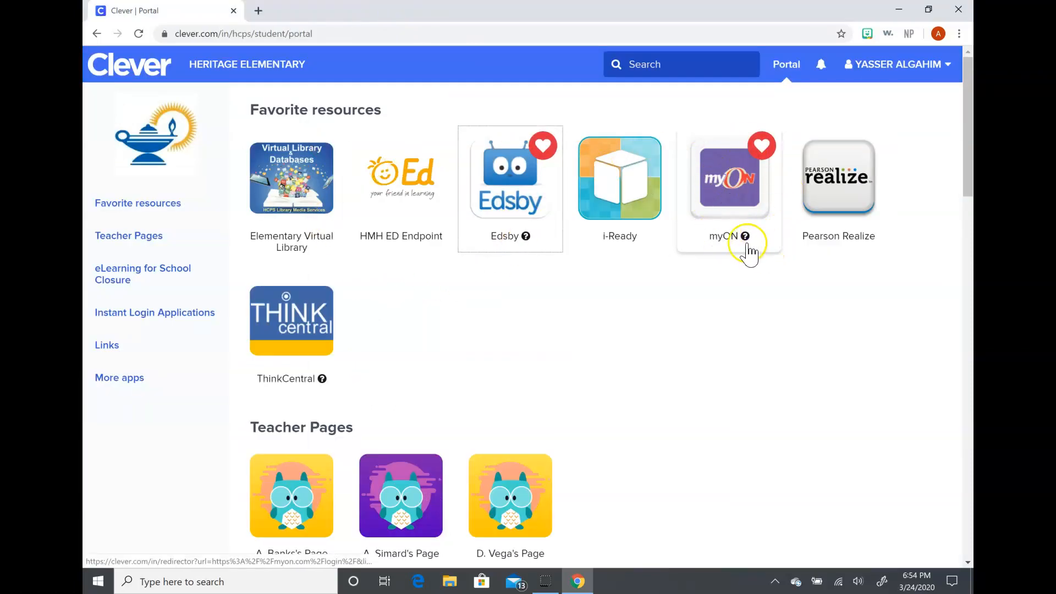